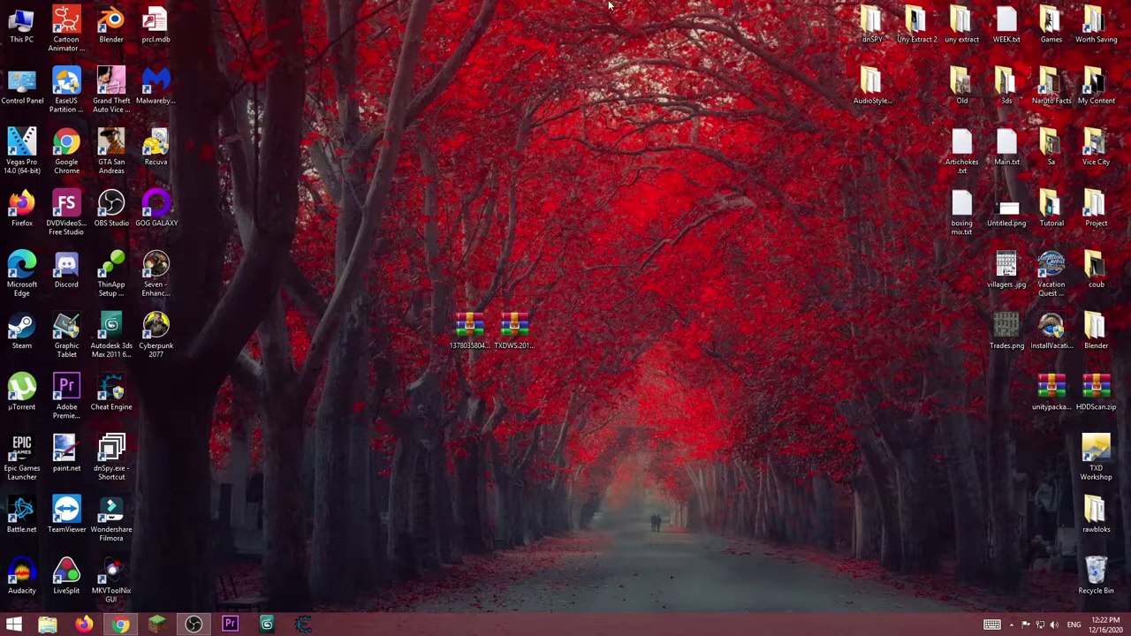
- Open the Joker archive and extract its Joker folder onto the desktop
mouse_move(426, 278)
mouse_down()
mouse_move(529, 357)
mouse_move(529, 371)
mouse_up()
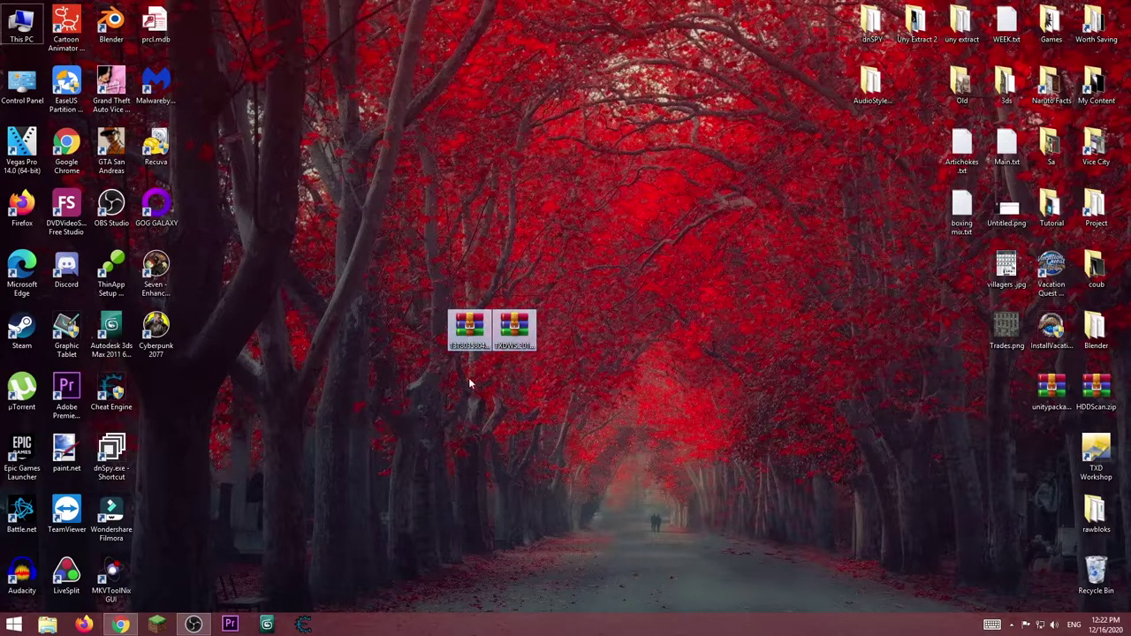
click(486, 329)
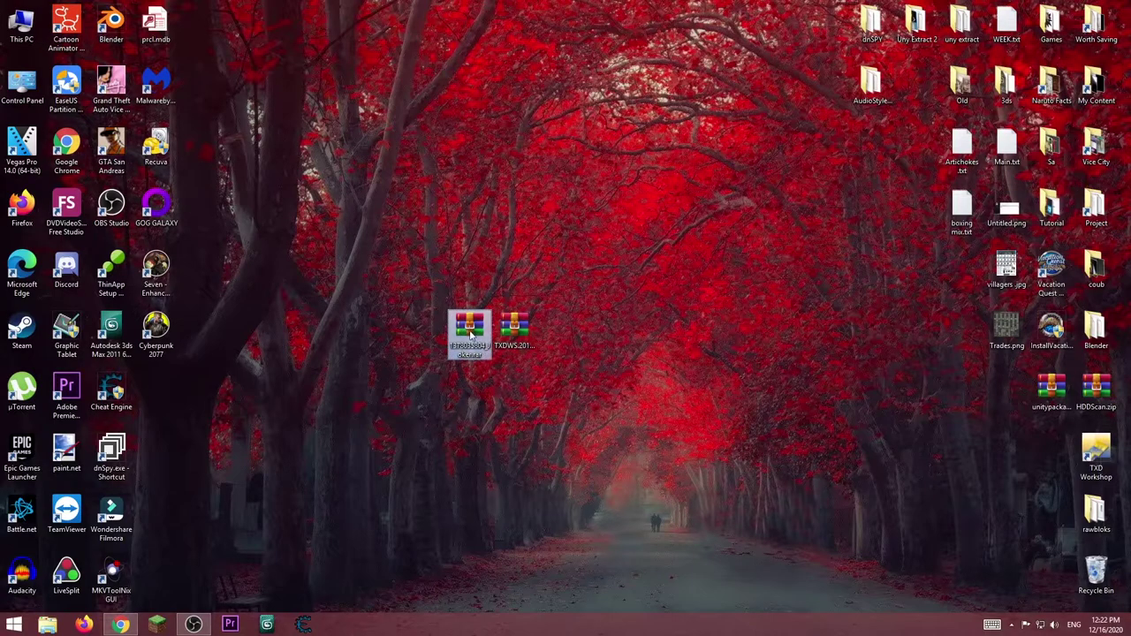
double_click(475, 330)
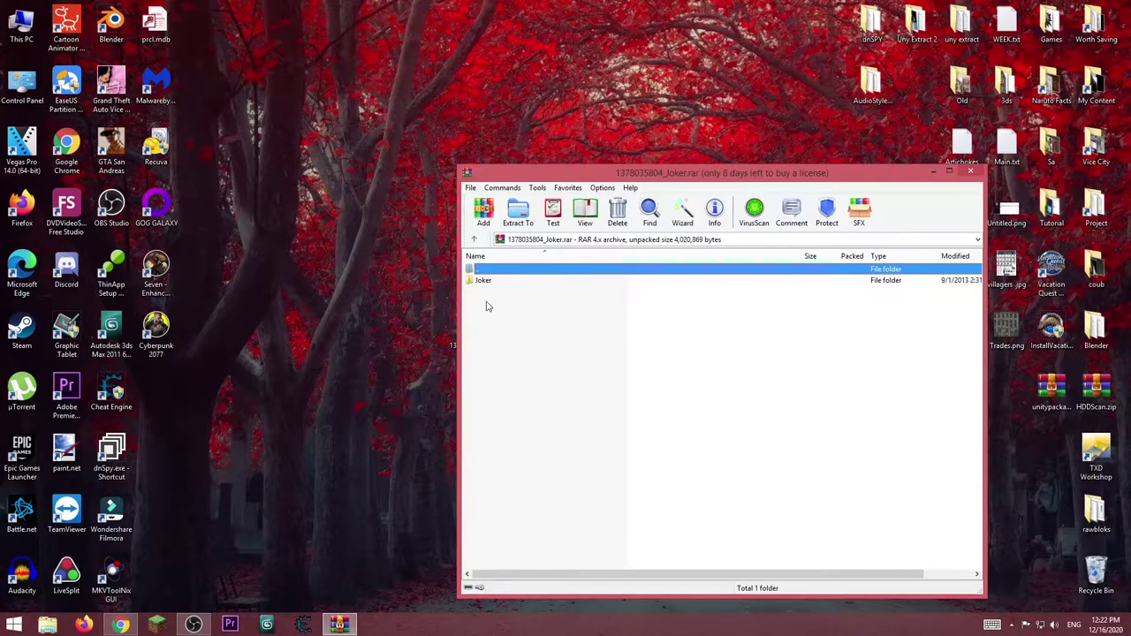
drag(484, 281, 380, 256)
- Open TXDWS.2012_3.rar in WinRAR and select its four TXD Workshop files
click(966, 173)
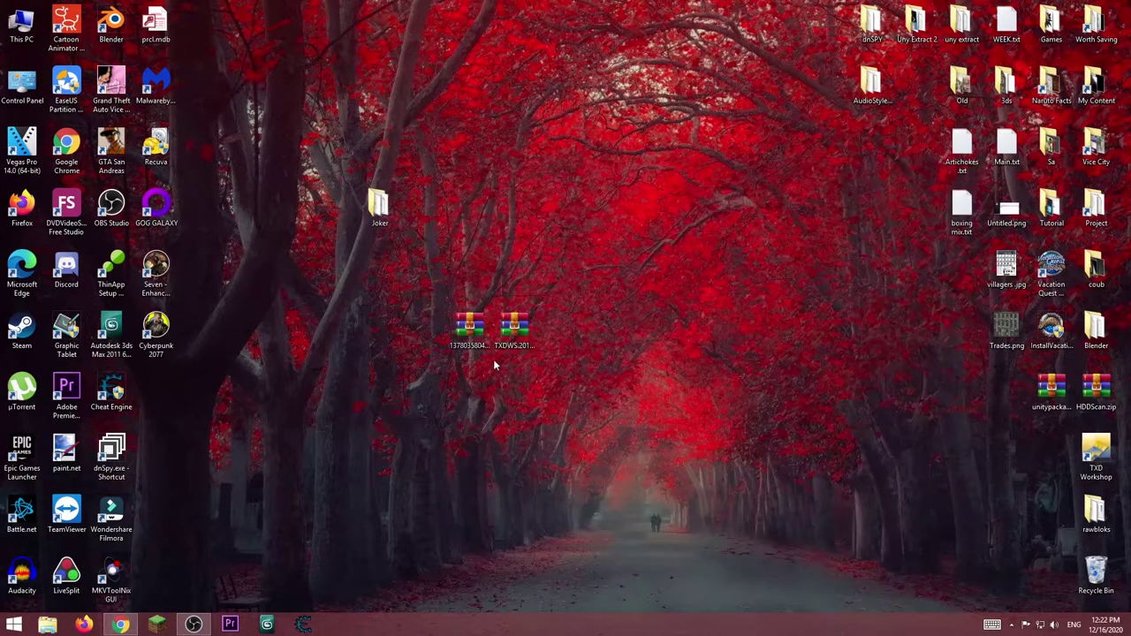
double_click(513, 330)
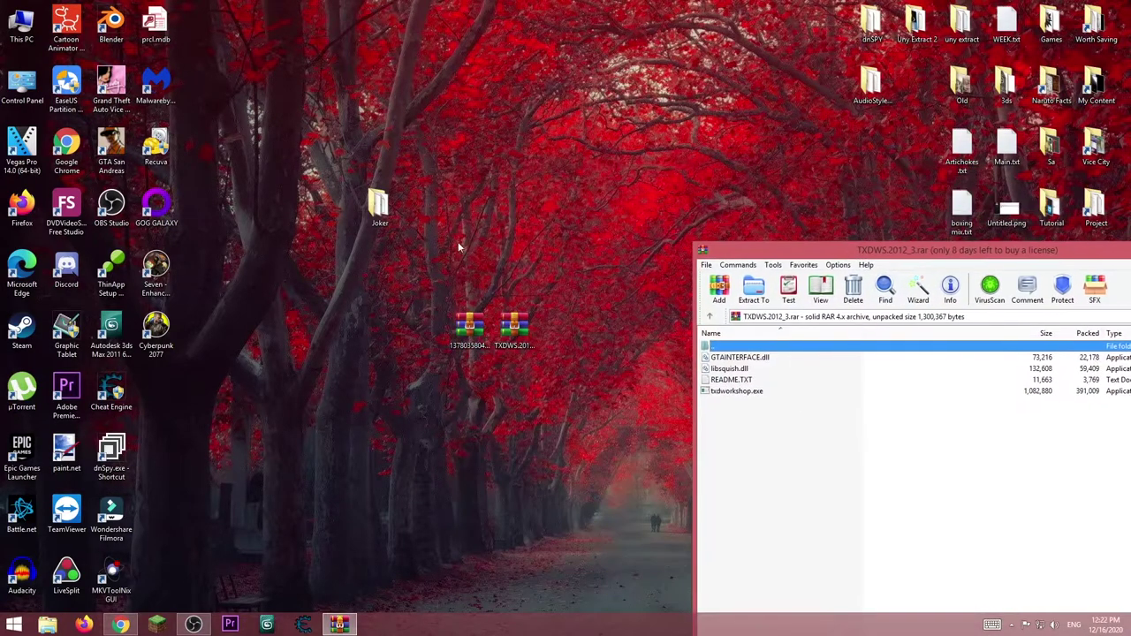
drag(787, 426, 714, 351)
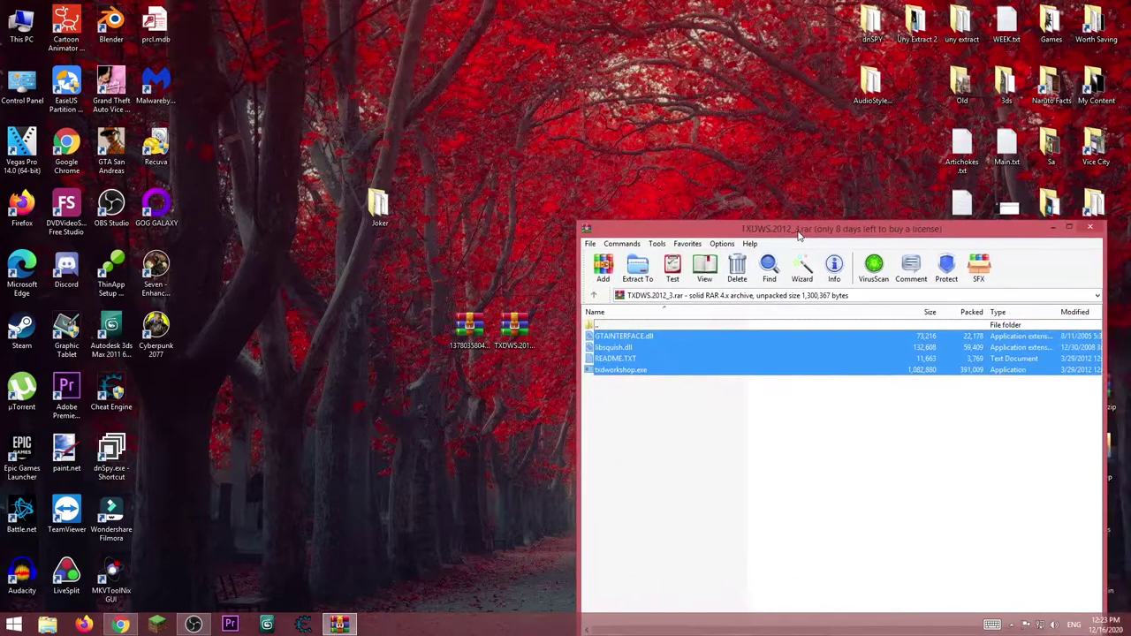
click(582, 345)
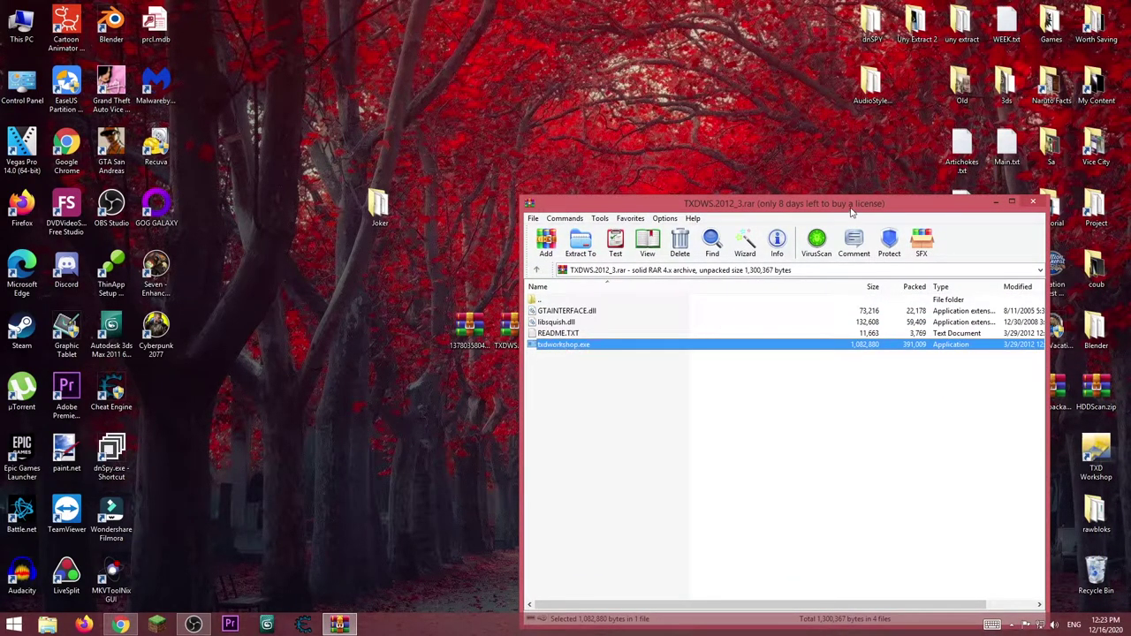
- Create a new desktop folder, put the four TXD Workshop files in it, and close WinRAR
right_click(581, 167)
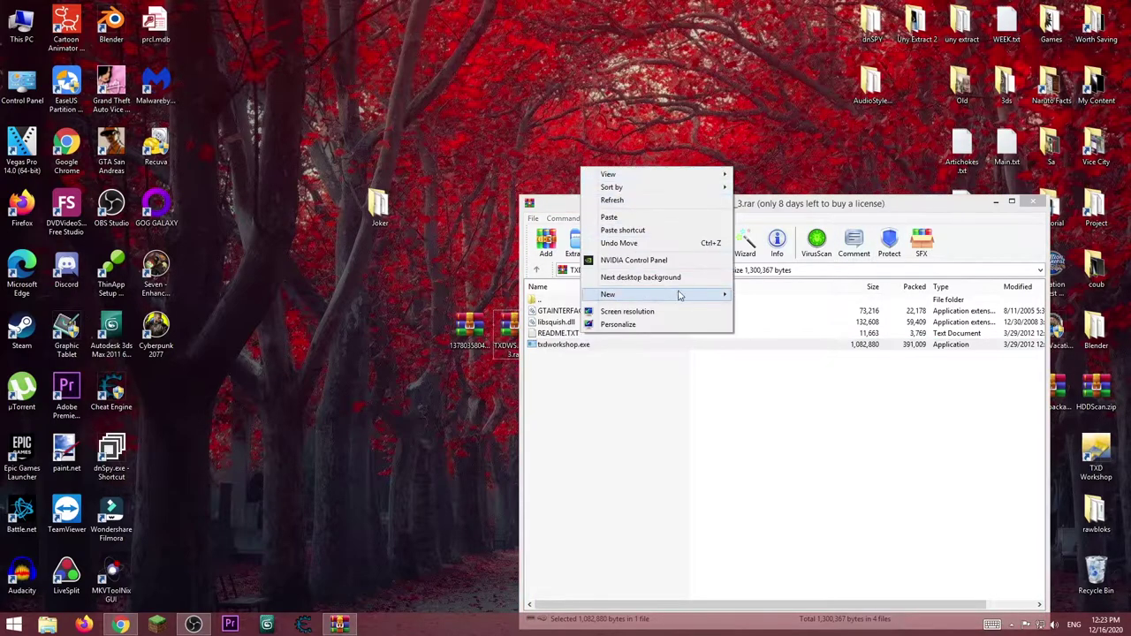
mouse_move(680, 295)
click(758, 294)
drag(878, 426, 847, 367)
drag(1015, 233, 702, 232)
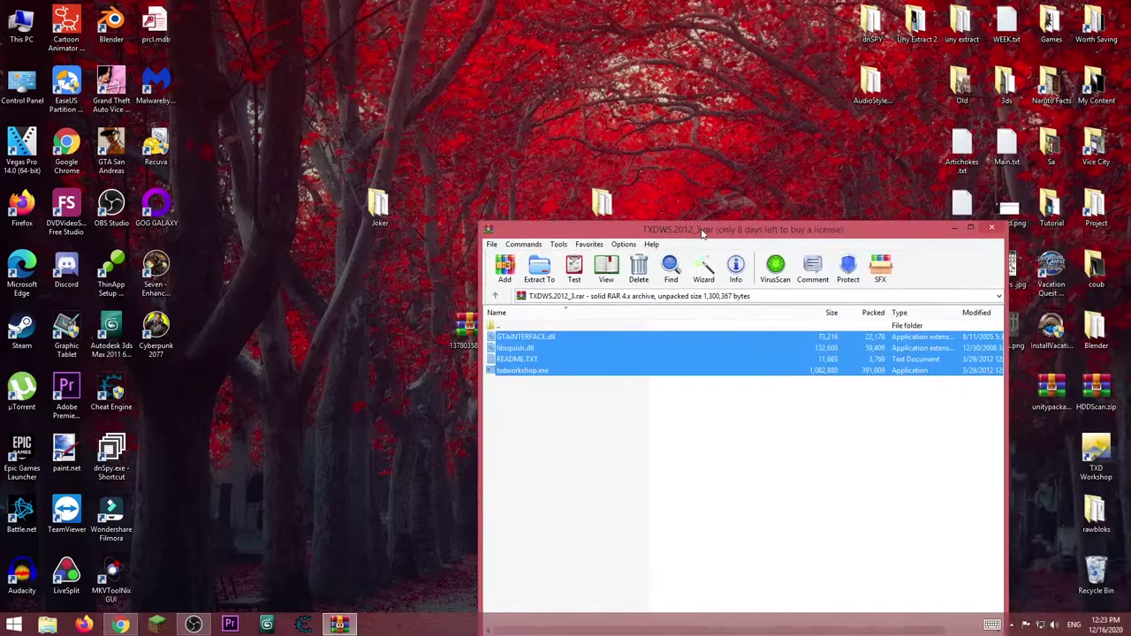
click(991, 228)
- Check the New folder's extracted files, then close the window
double_click(601, 203)
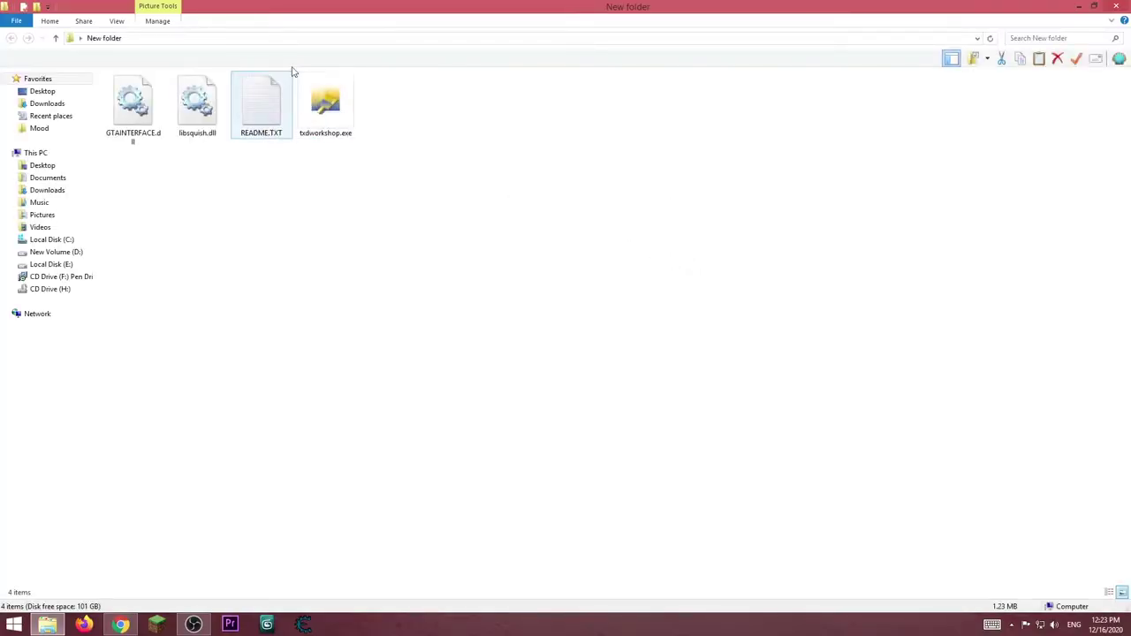
double_click(530, 7)
click(902, 166)
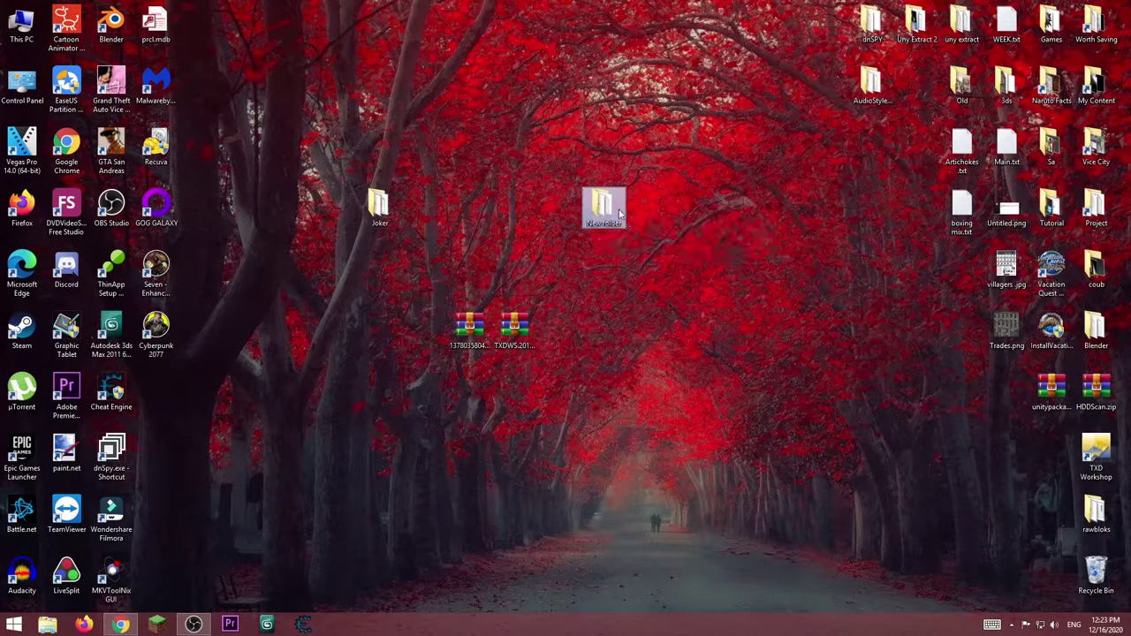
- Send txdworkshop.exe to the desktop as a shortcut and place it mid-desktop
double_click(602, 207)
right_click(505, 277)
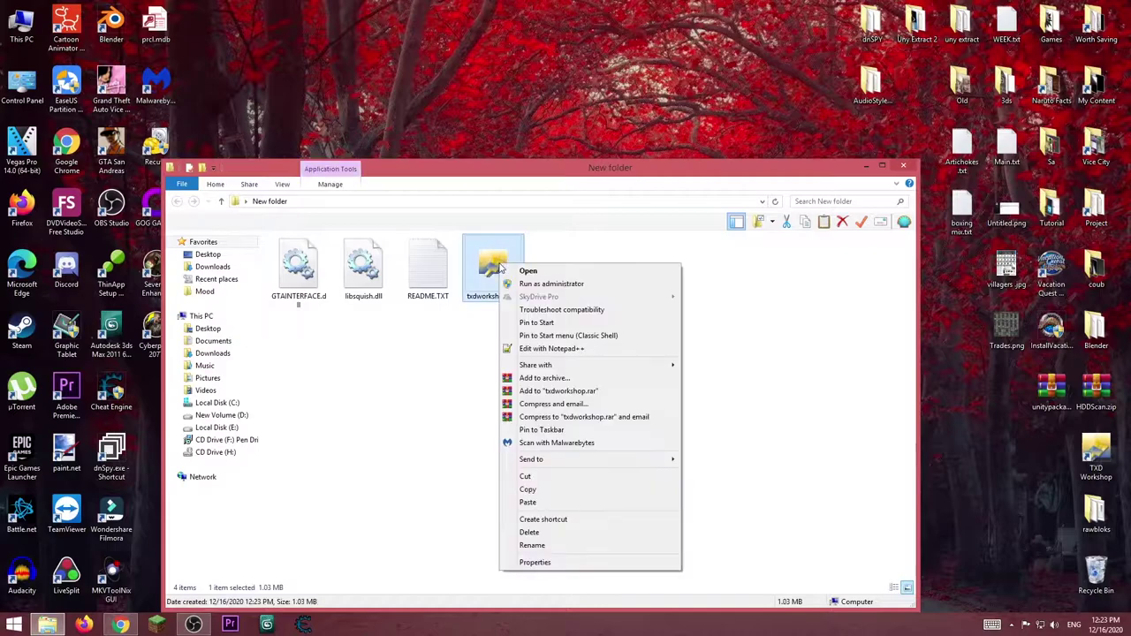
mouse_move(652, 463)
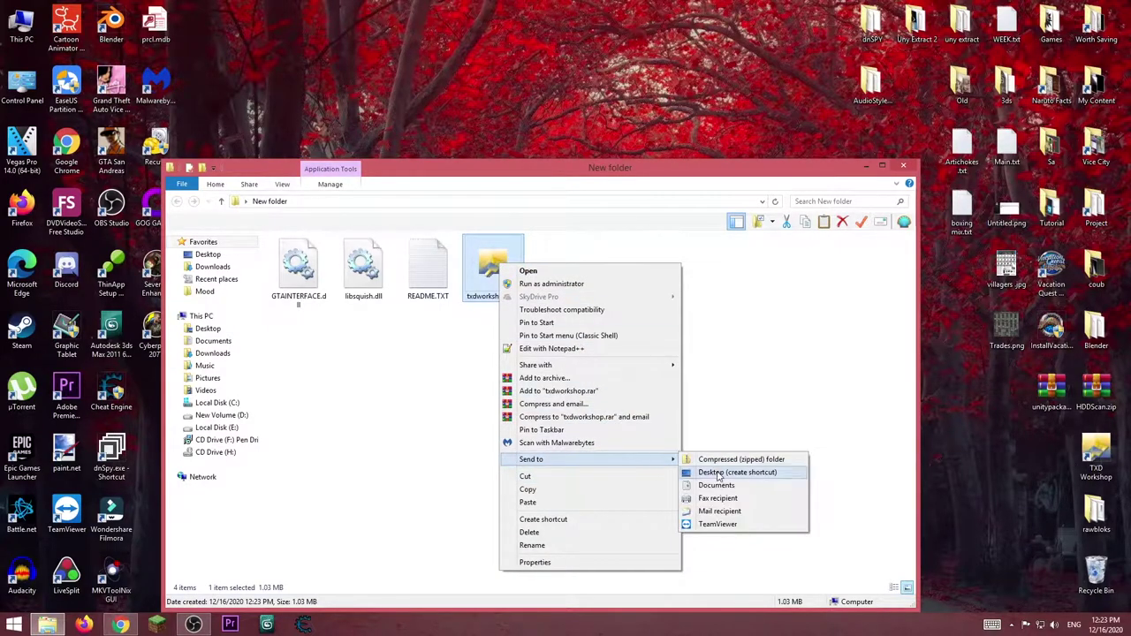
click(712, 472)
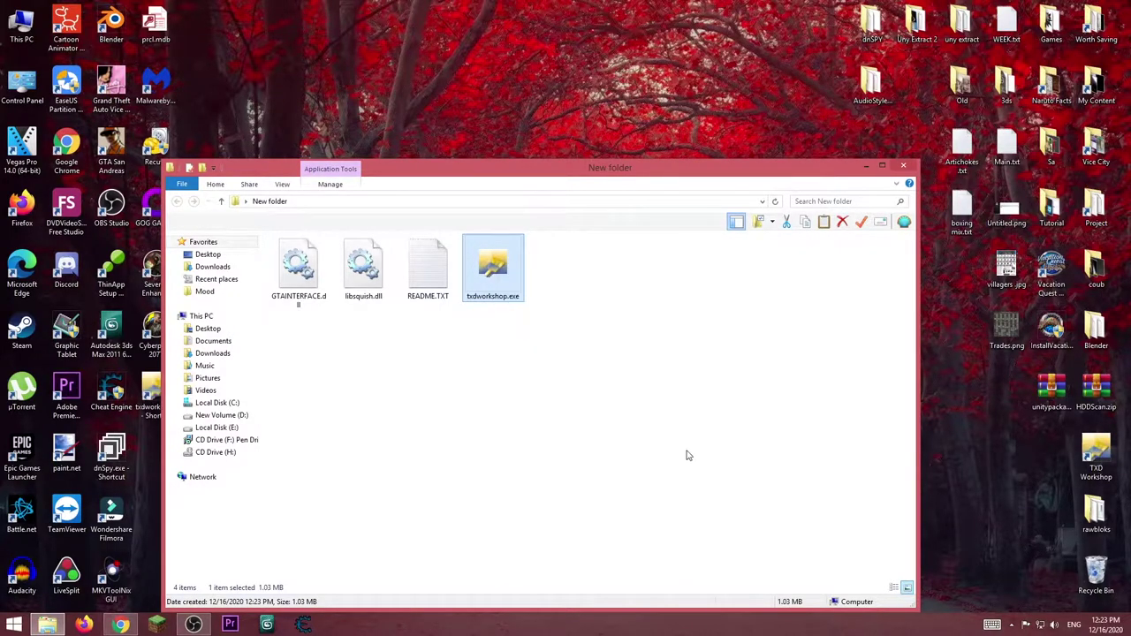
click(904, 166)
mouse_move(156, 409)
mouse_down()
mouse_move(555, 467)
mouse_move(644, 434)
mouse_up()
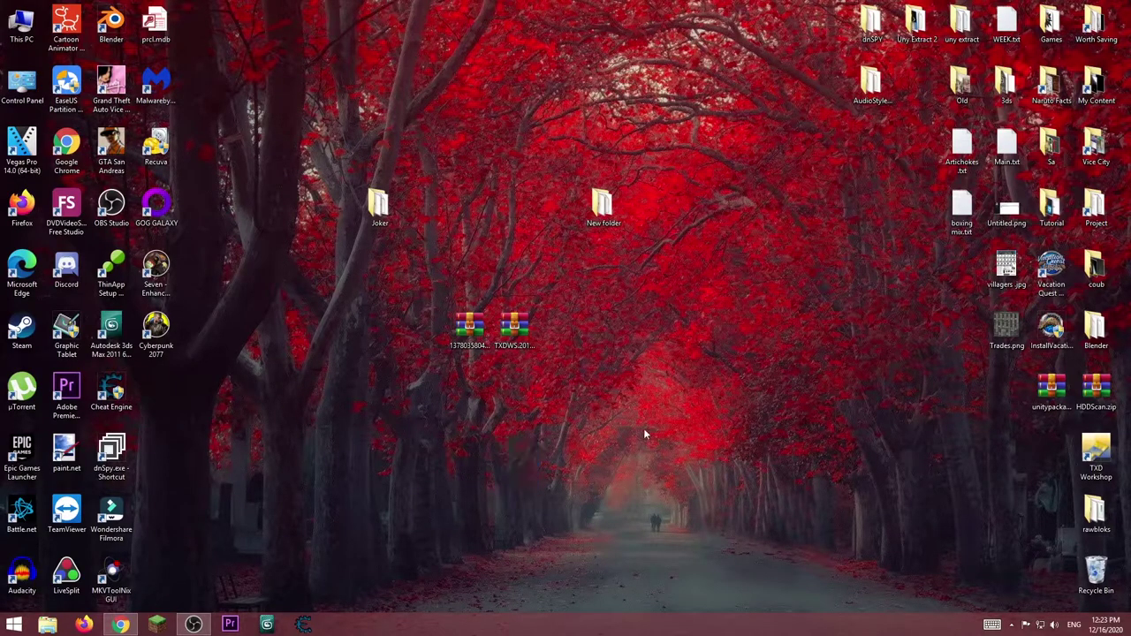
mouse_move(1100, 446)
mouse_down()
mouse_move(673, 327)
mouse_move(537, 244)
mouse_move(519, 203)
mouse_up()
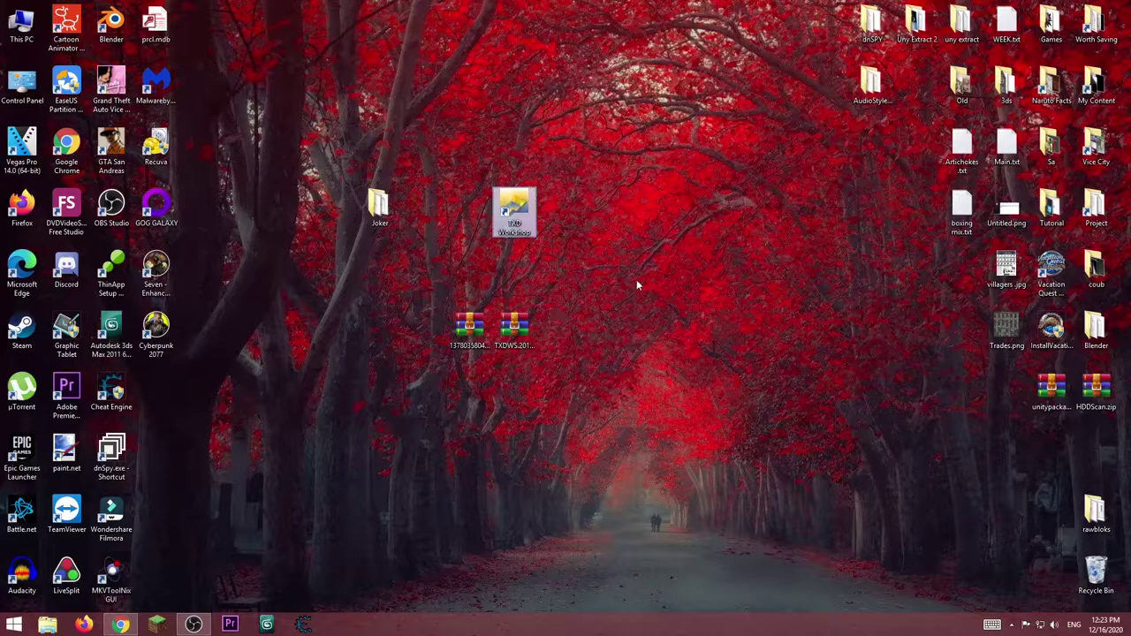
- Place the Joker folder beside the shortcut and launch TXD Workshop
drag(379, 205, 468, 205)
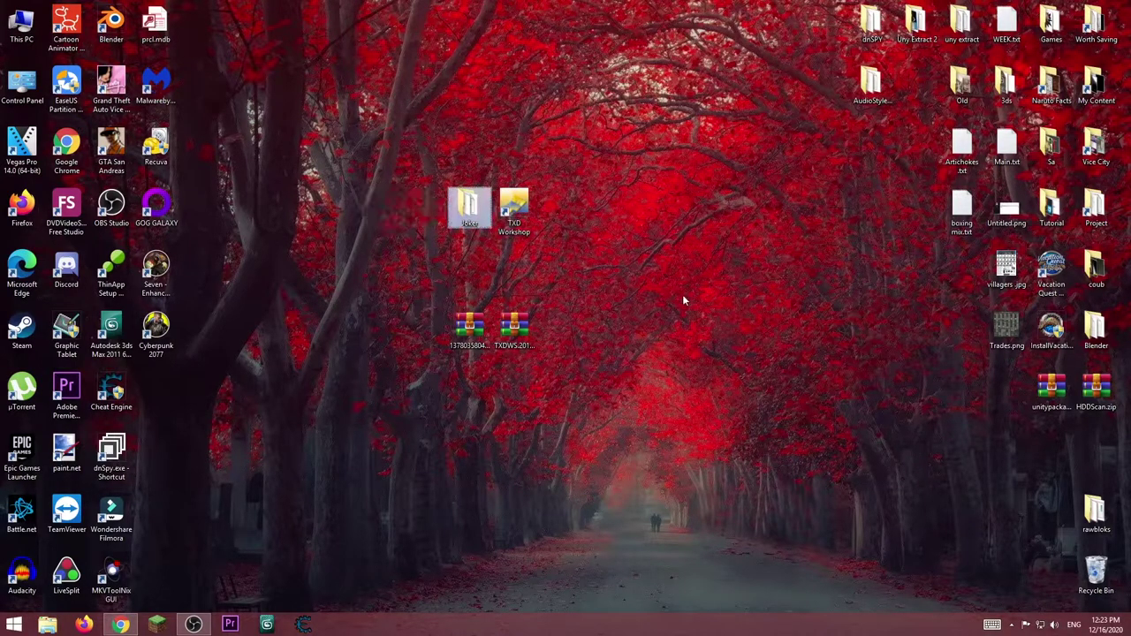
click(522, 206)
double_click(522, 206)
- Start opening an IMG archive and browse to C:\Program Files (x86)\Steam
click(341, 235)
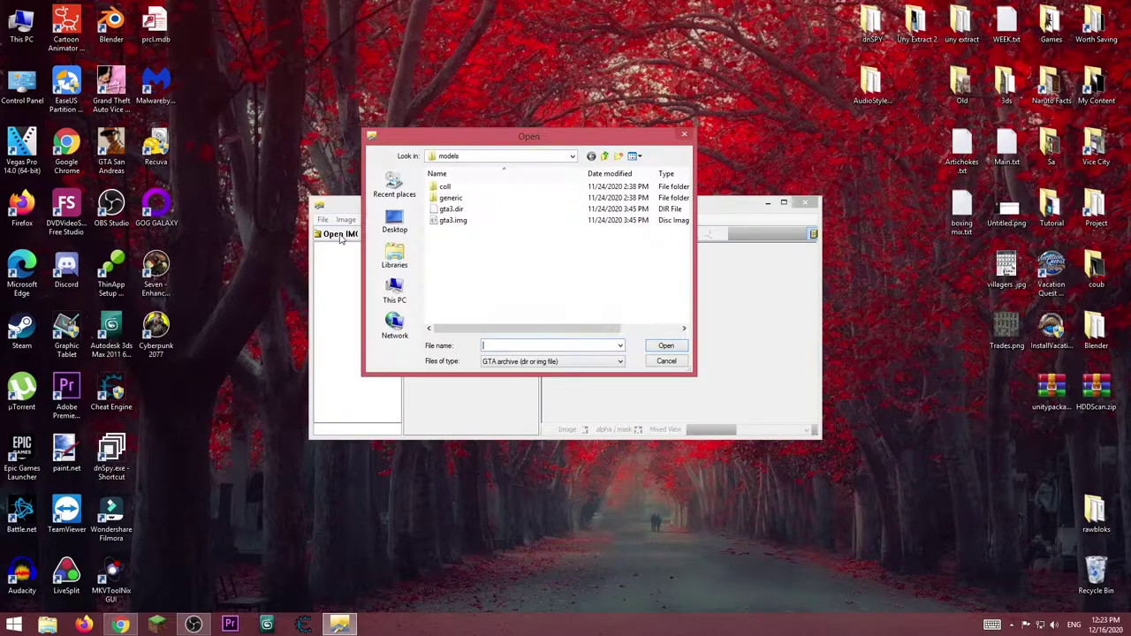
click(394, 221)
double_click(476, 217)
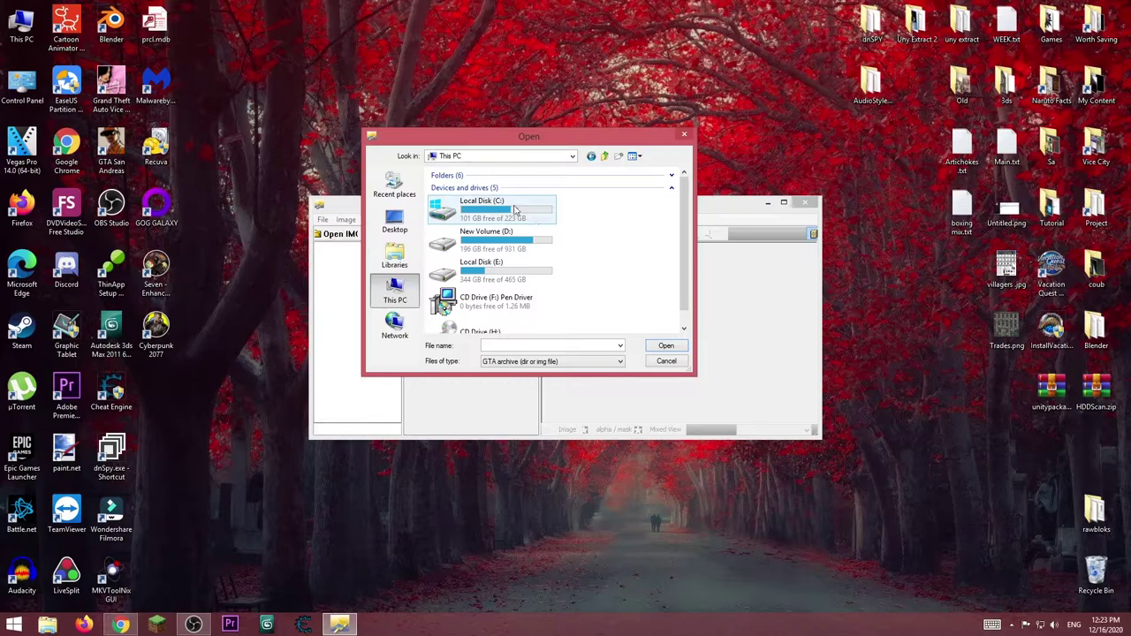
double_click(517, 217)
double_click(494, 238)
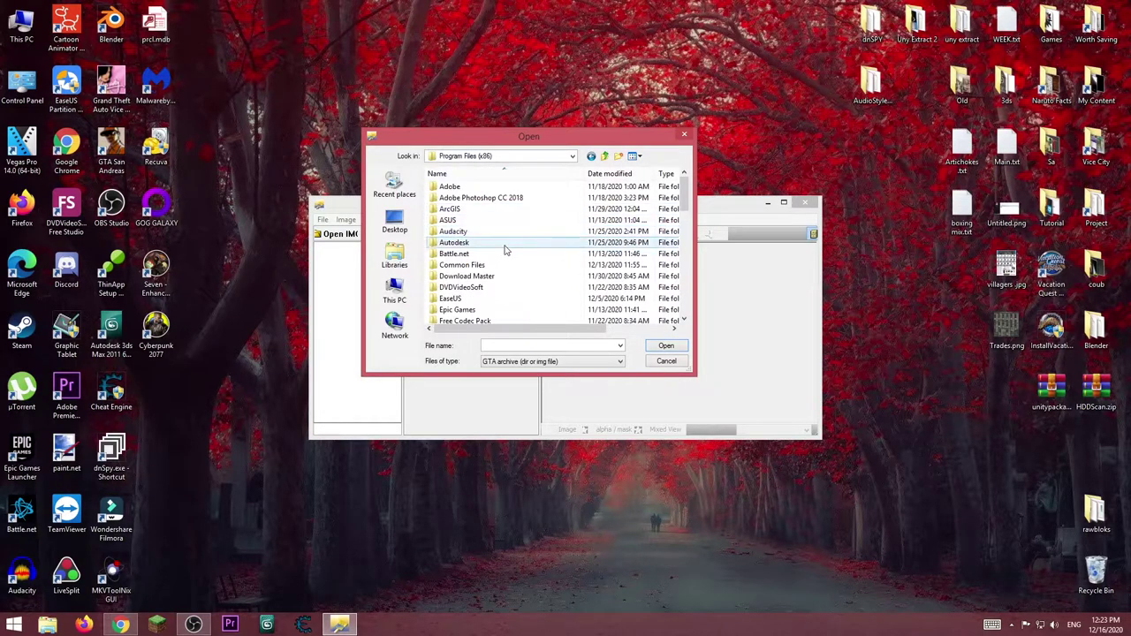
key(s)
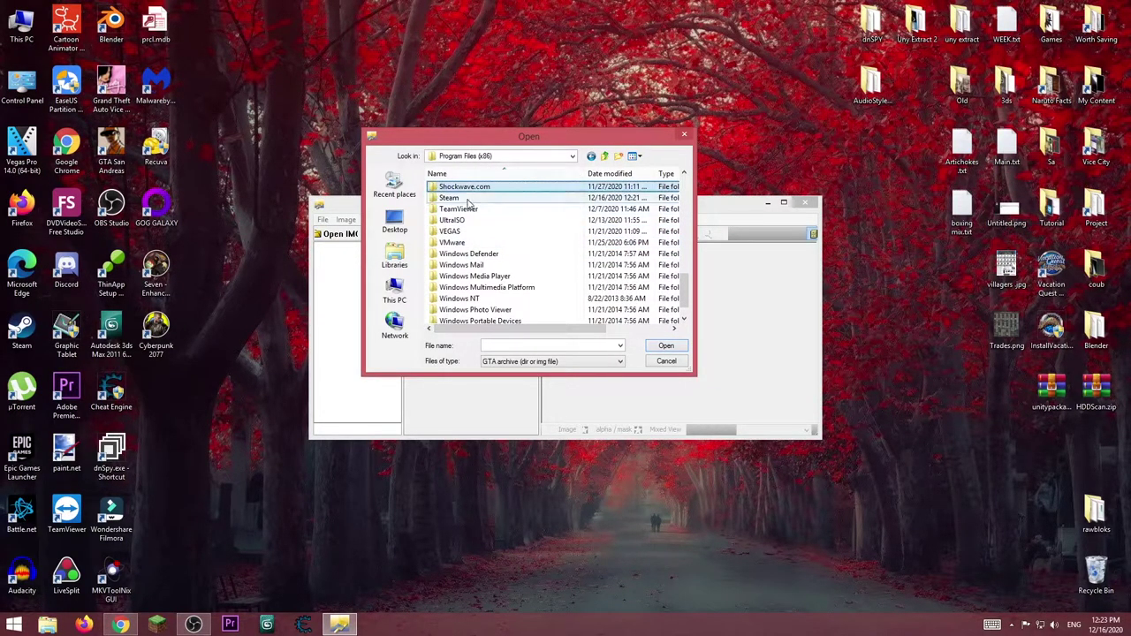
double_click(499, 199)
- Open gta3.img from steamapps\common\Grand Theft Auto Vice City\models
scroll(477, 248, down, 3)
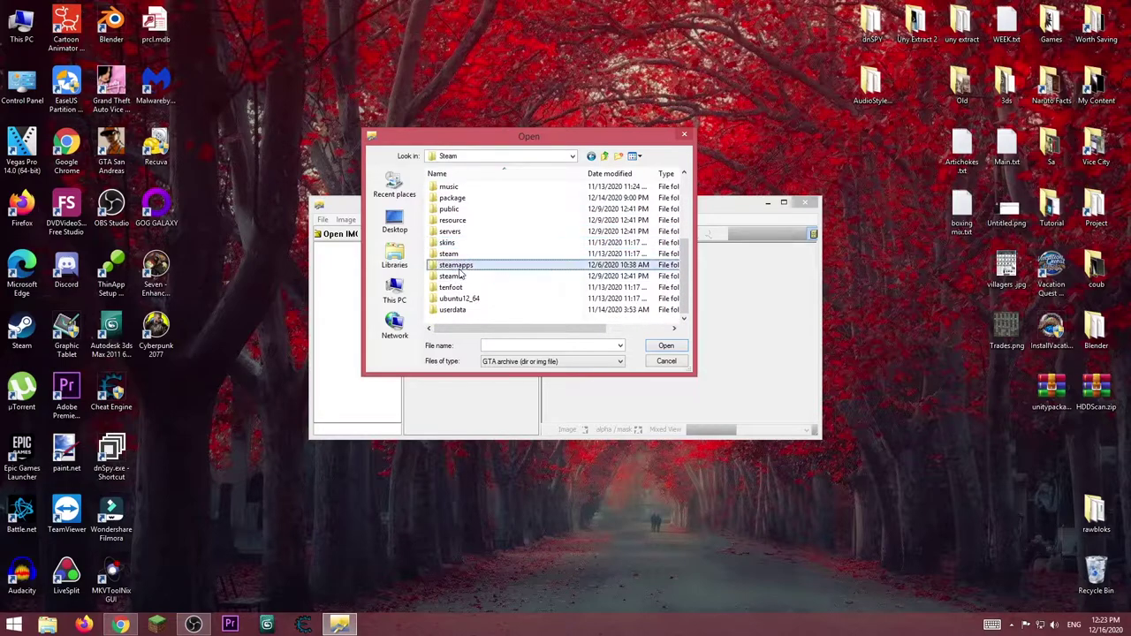
double_click(455, 264)
double_click(454, 187)
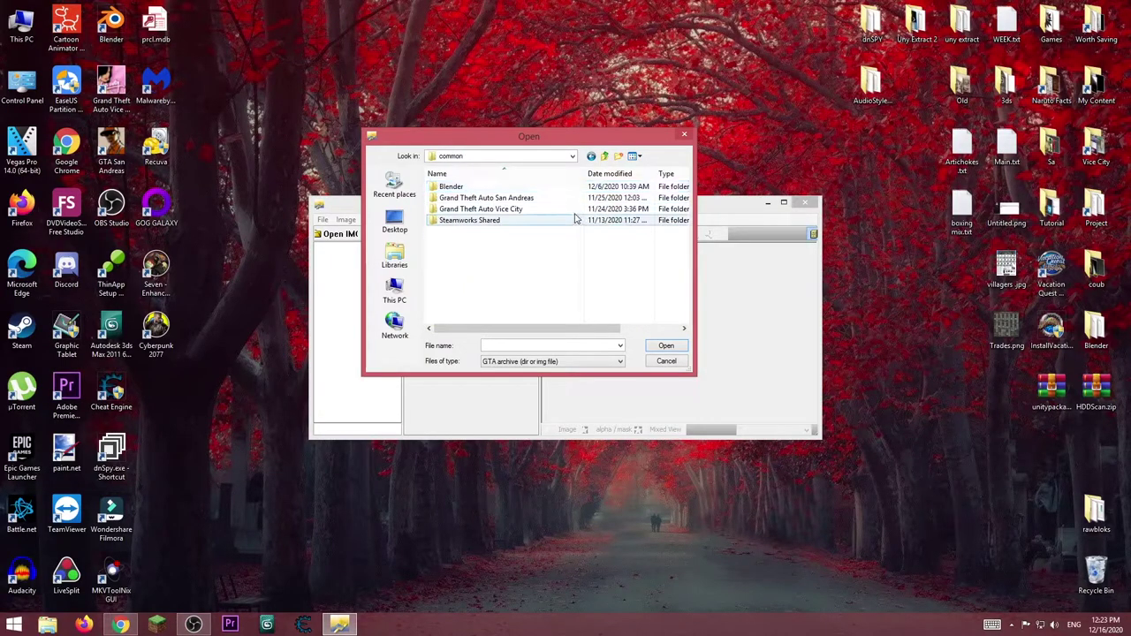
double_click(531, 210)
double_click(479, 232)
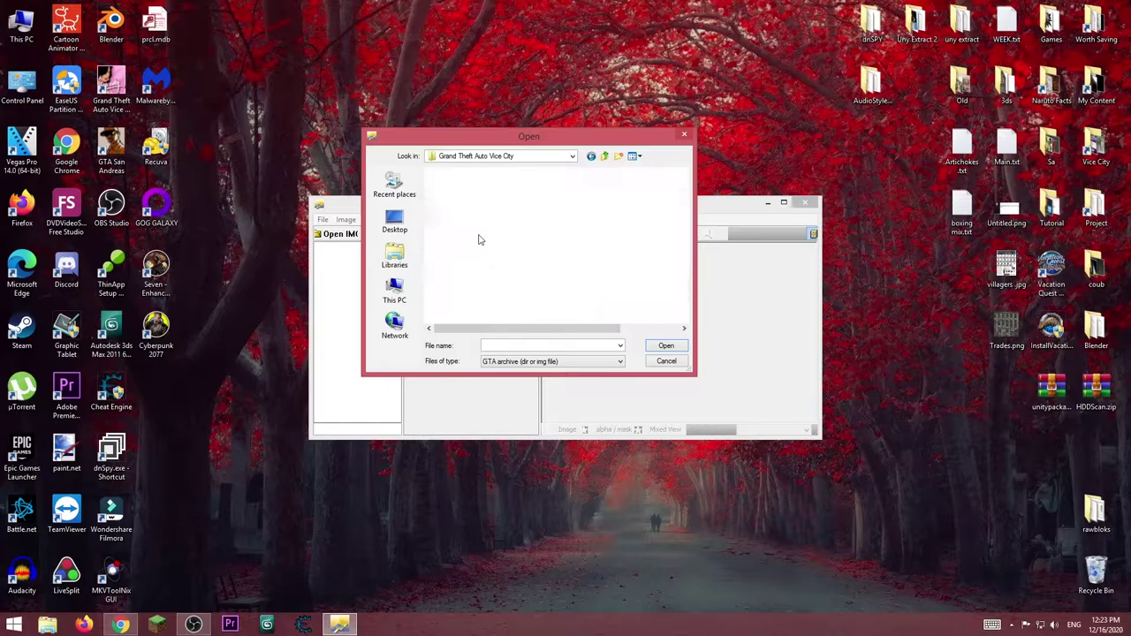
click(459, 221)
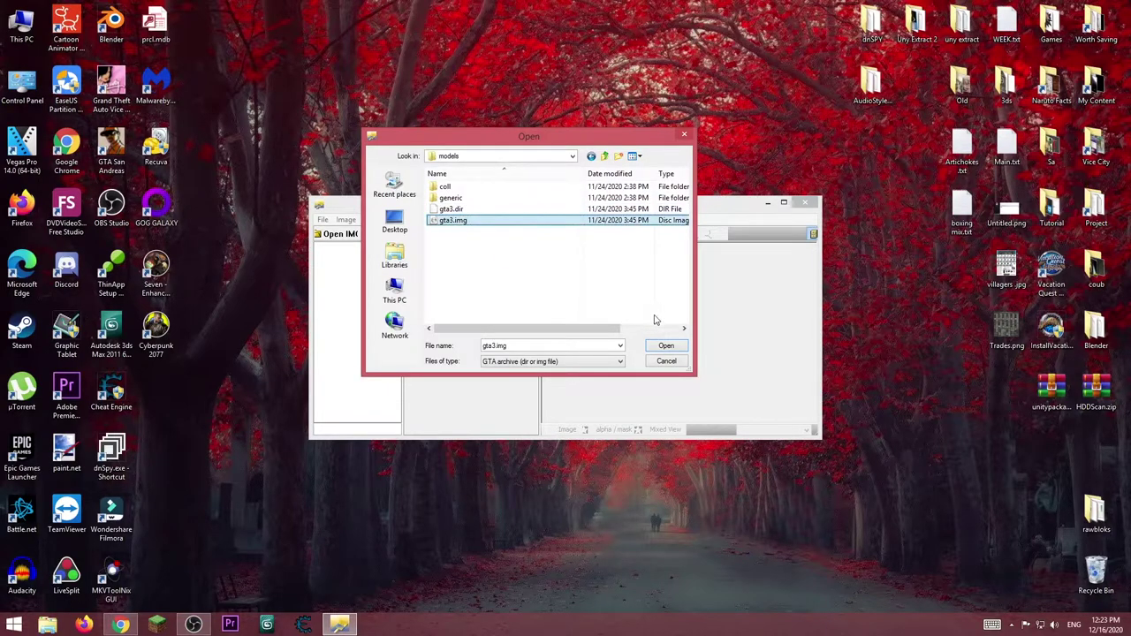
click(666, 345)
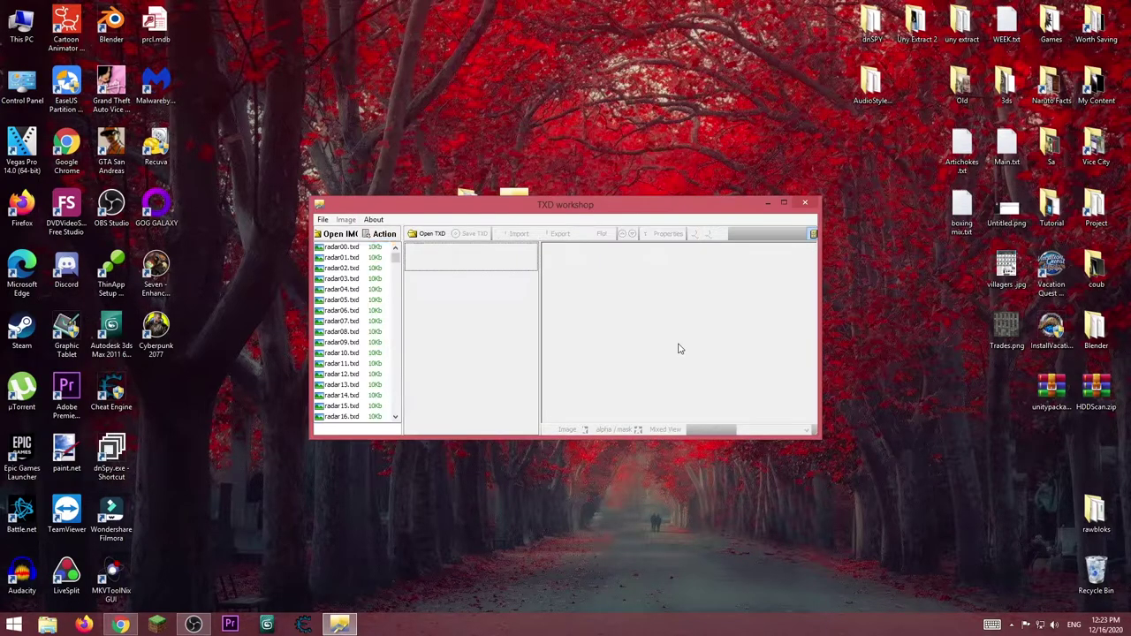
- Filter the list to 'player' and replace player.dff with Desktop\Joker\player.dff, now 728Kb
click(362, 428)
text(player)
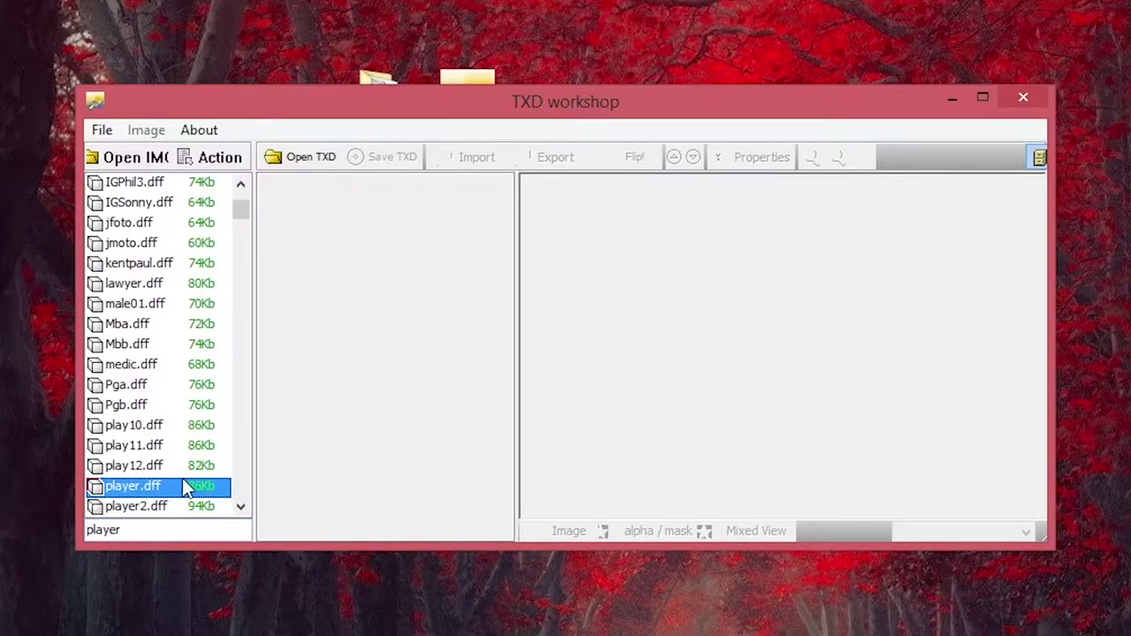
right_click(168, 491)
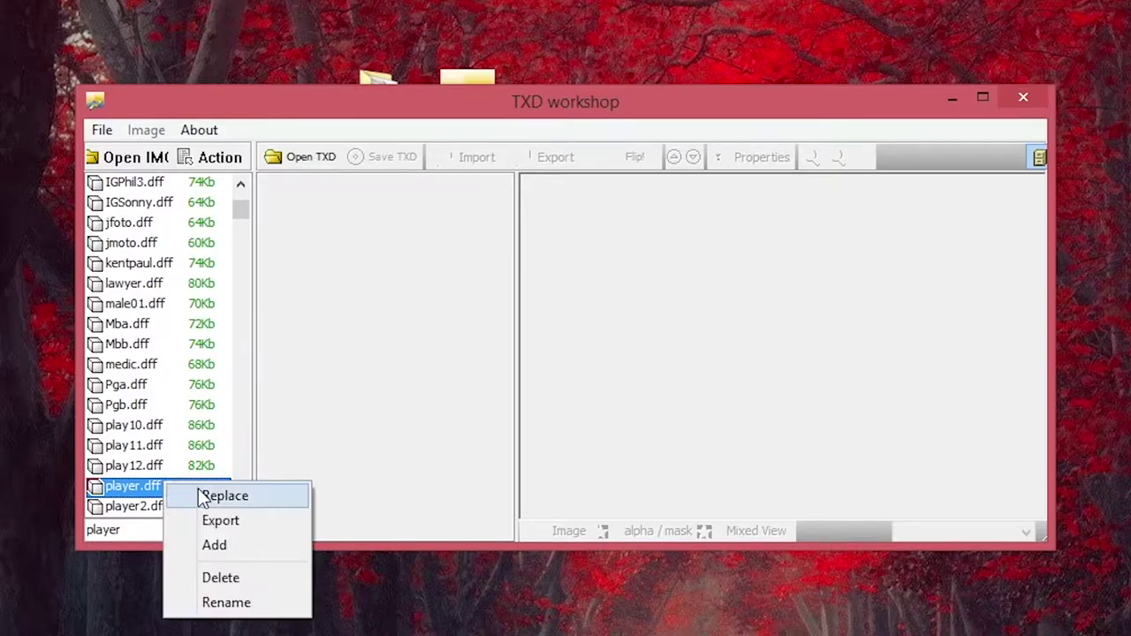
click(227, 497)
click(605, 155)
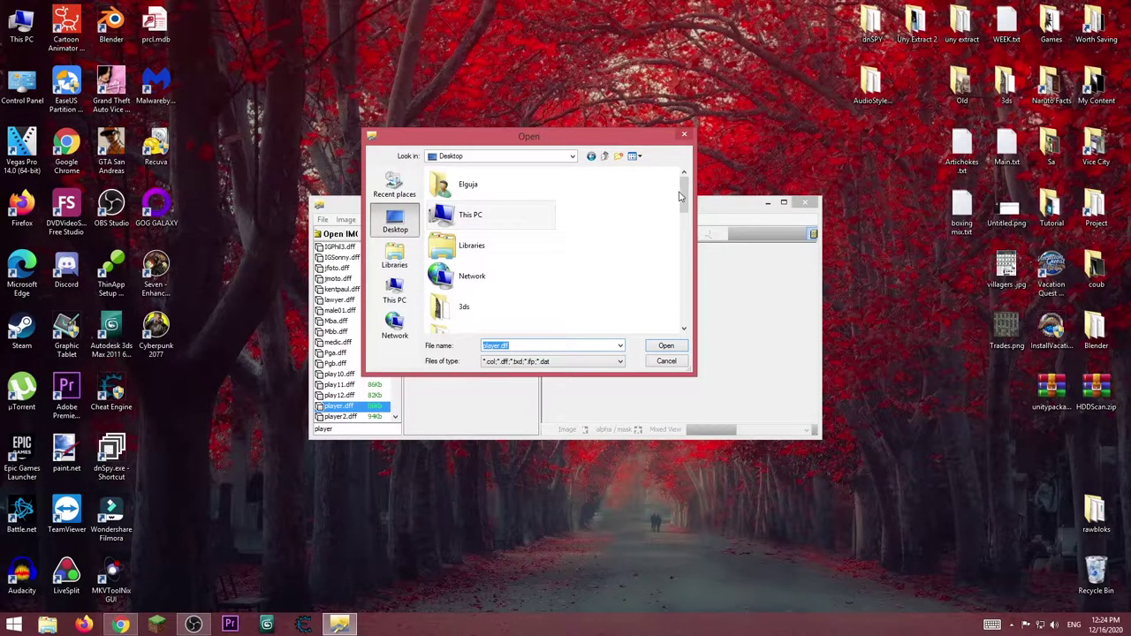
drag(680, 196, 688, 254)
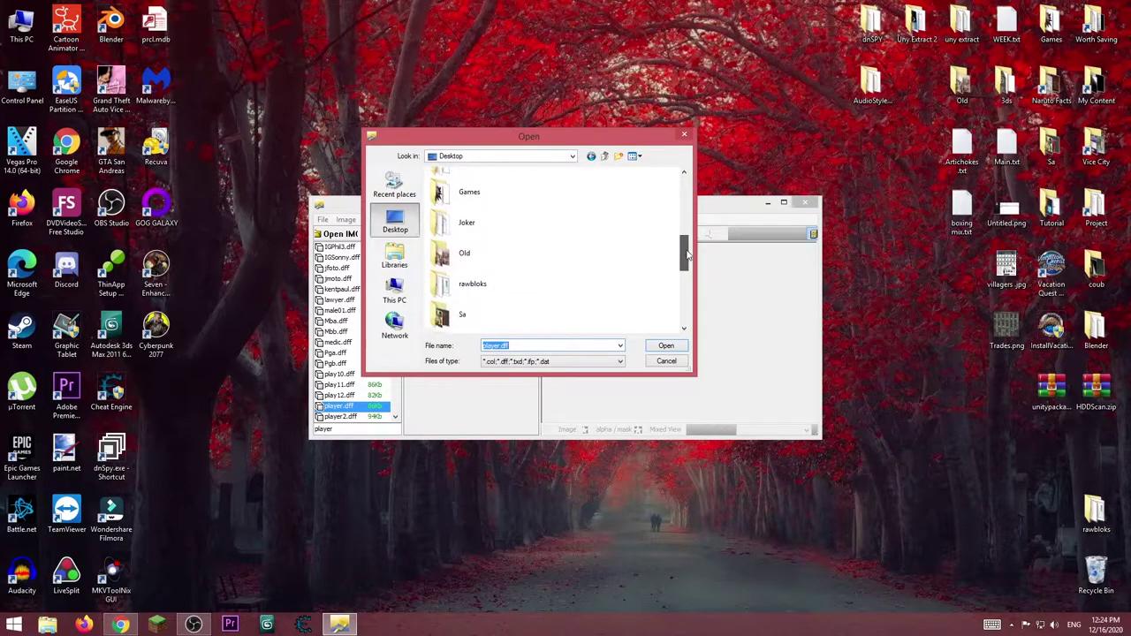
double_click(469, 221)
click(477, 188)
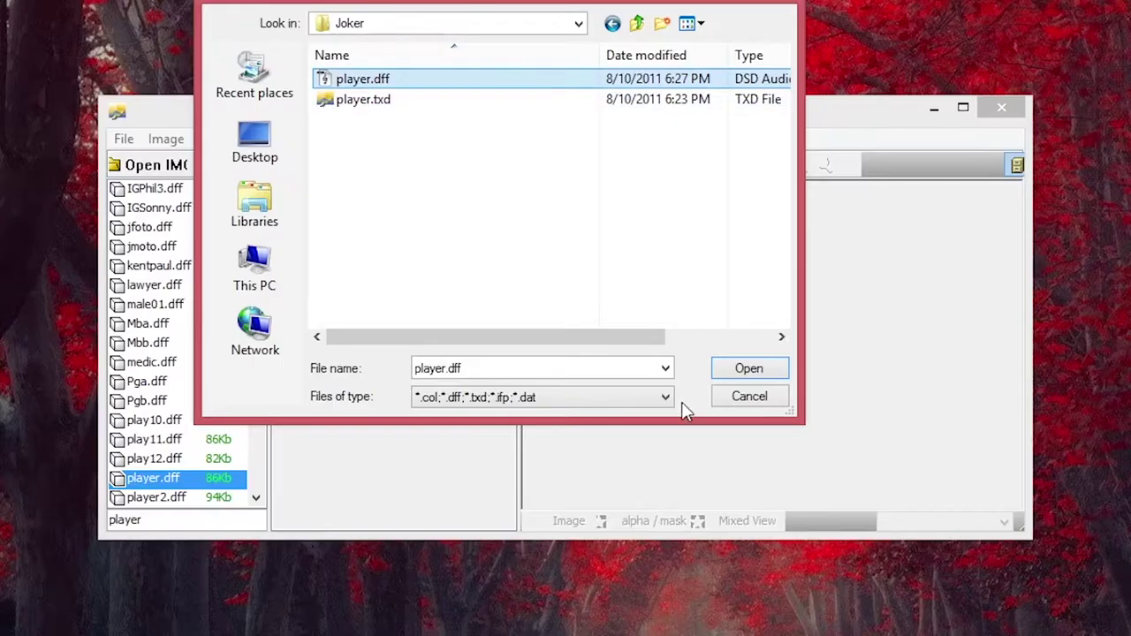
click(666, 347)
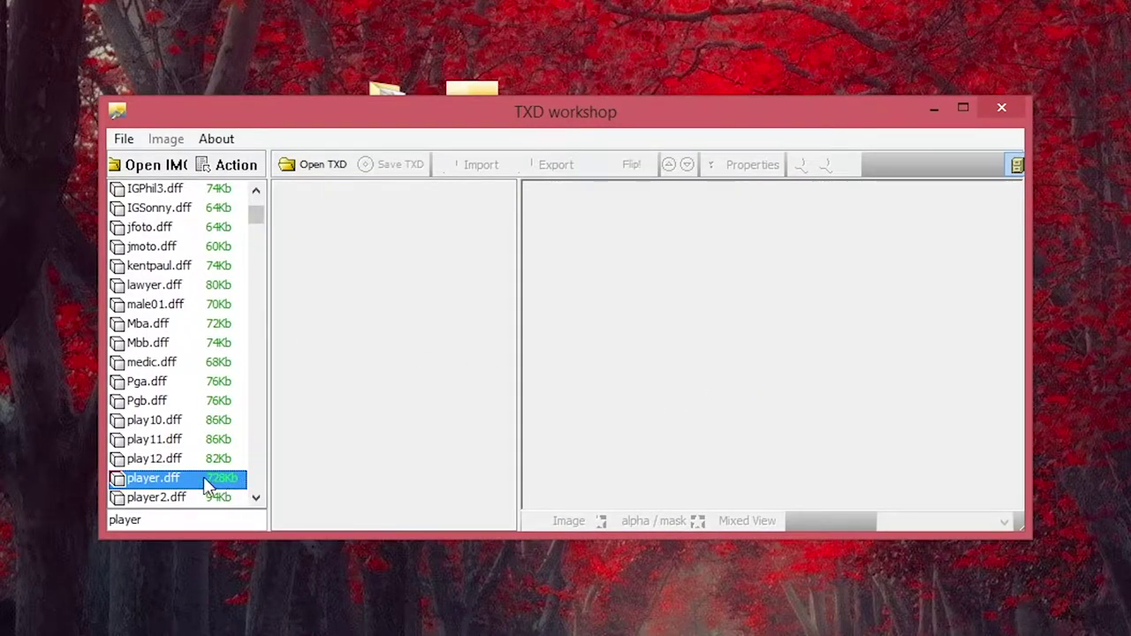
click(203, 520)
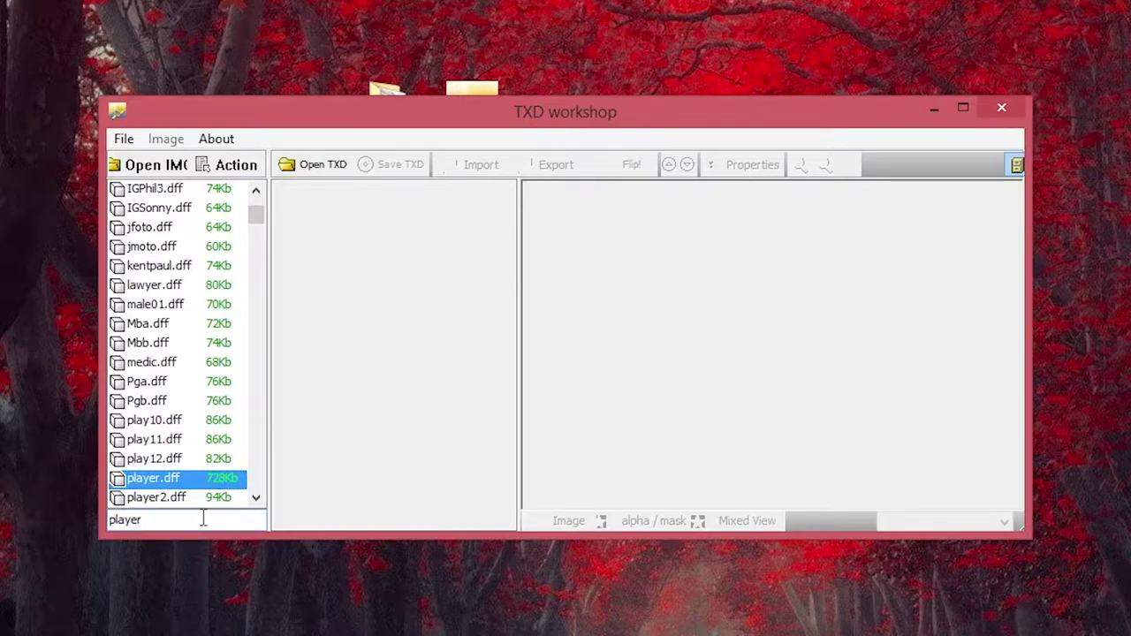
- Filter to 'player.t' and replace player.txd with Joker's, showing Joker_Body_D, Joker_Hair_D, Joker_Head_D
text(.tx)
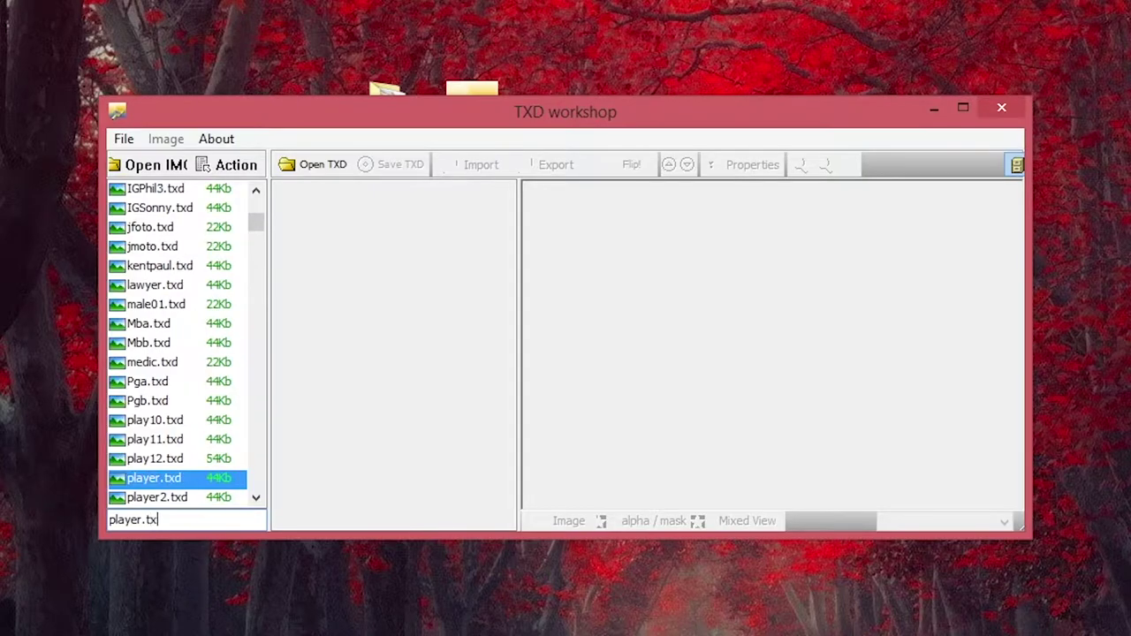
click(149, 480)
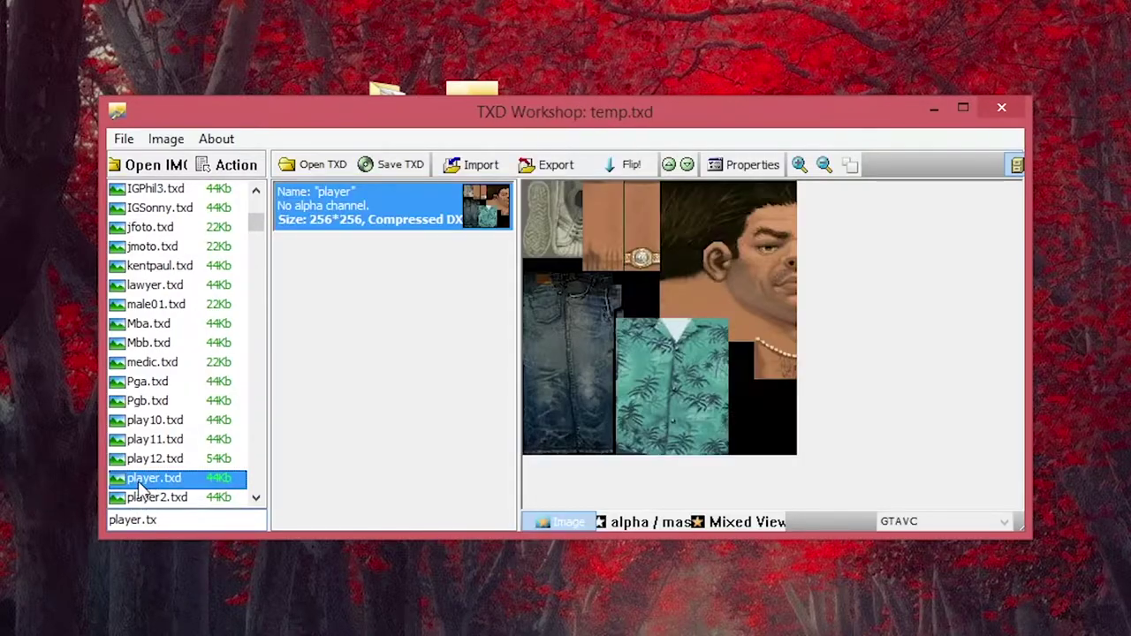
right_click(167, 481)
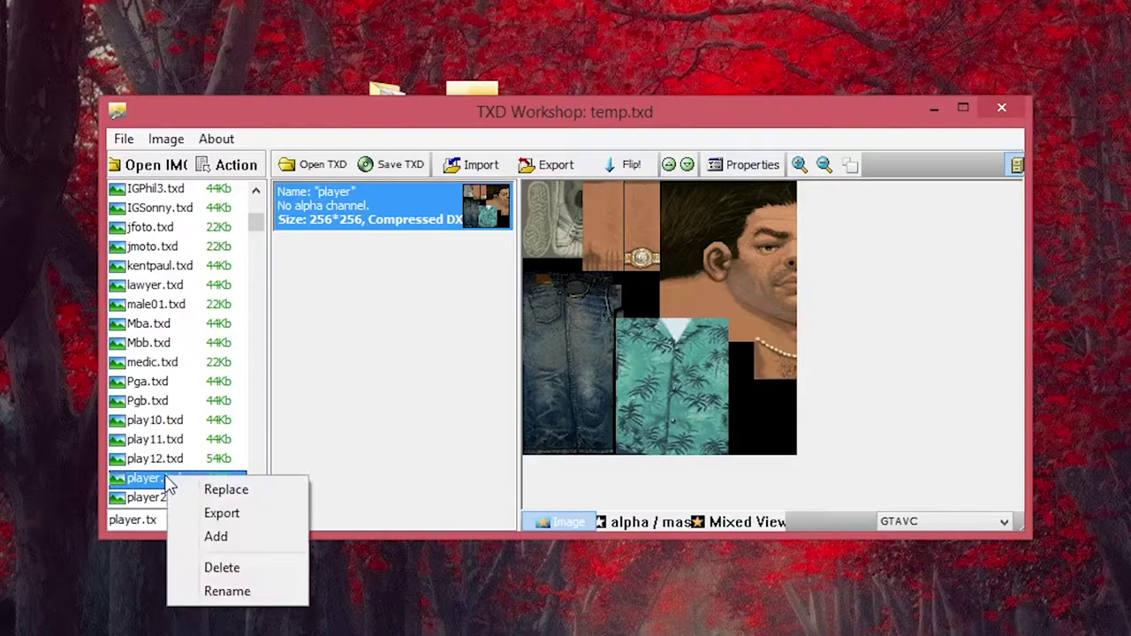
click(220, 489)
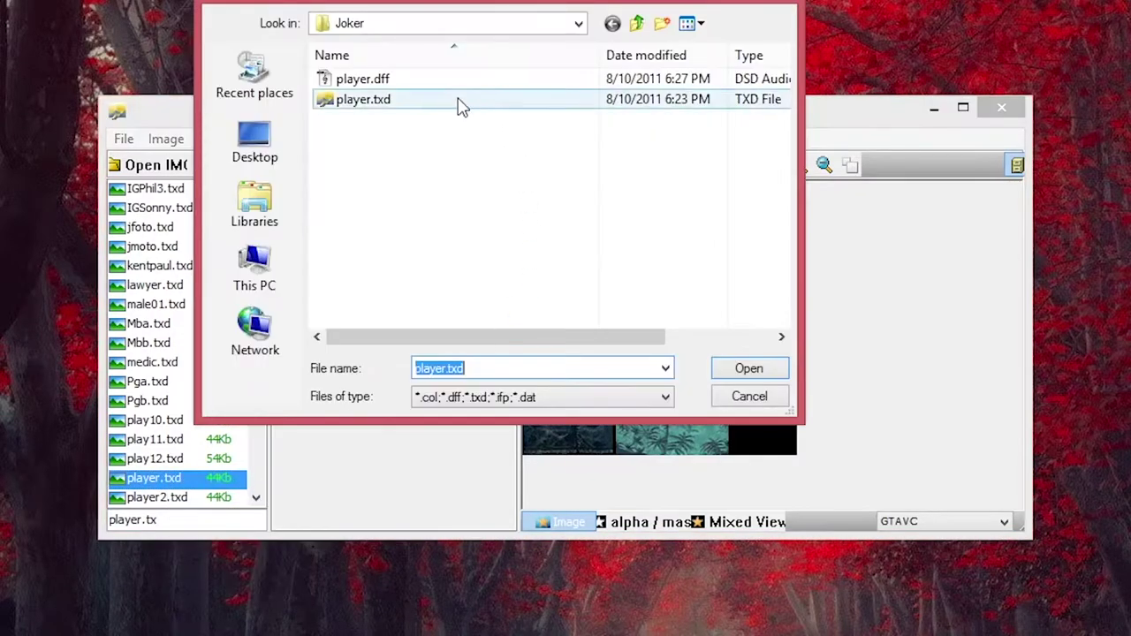
click(363, 100)
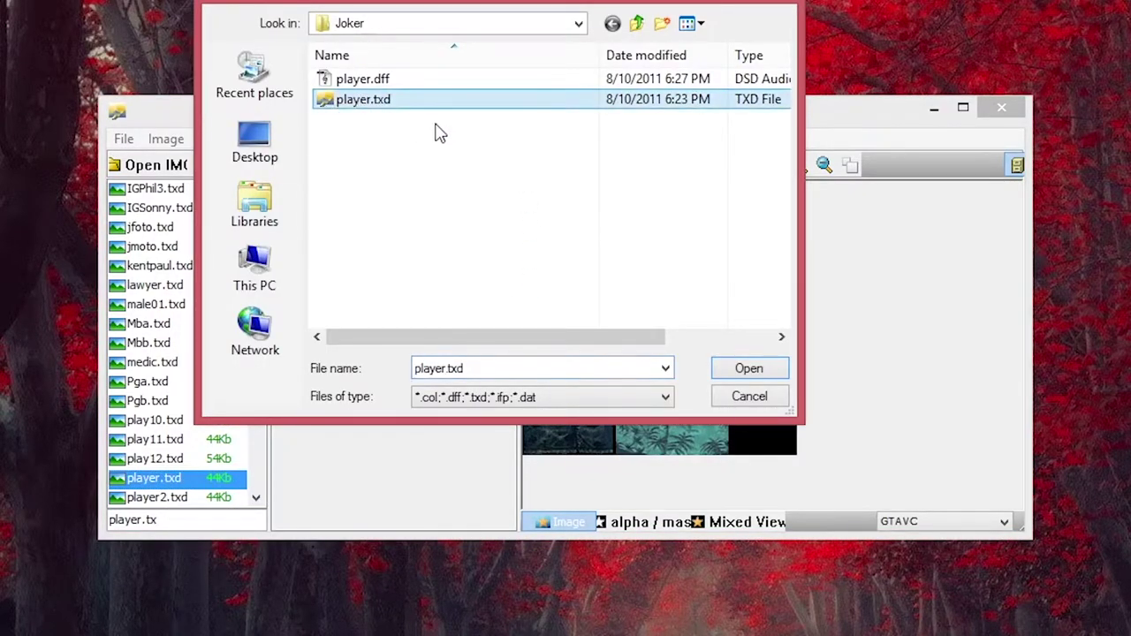
click(785, 369)
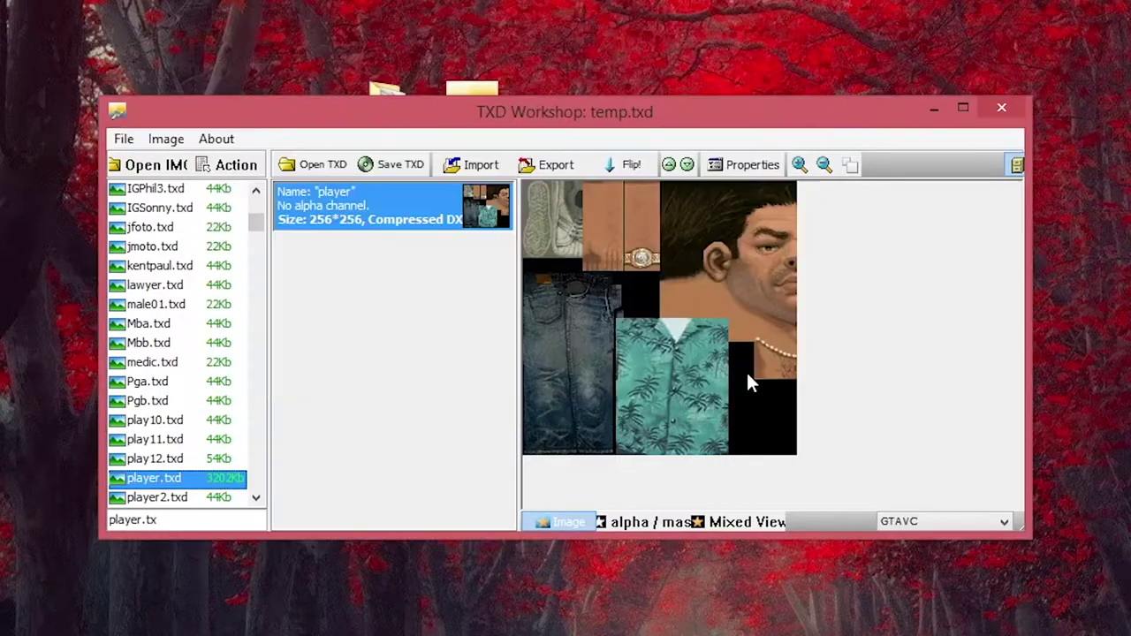
click(219, 478)
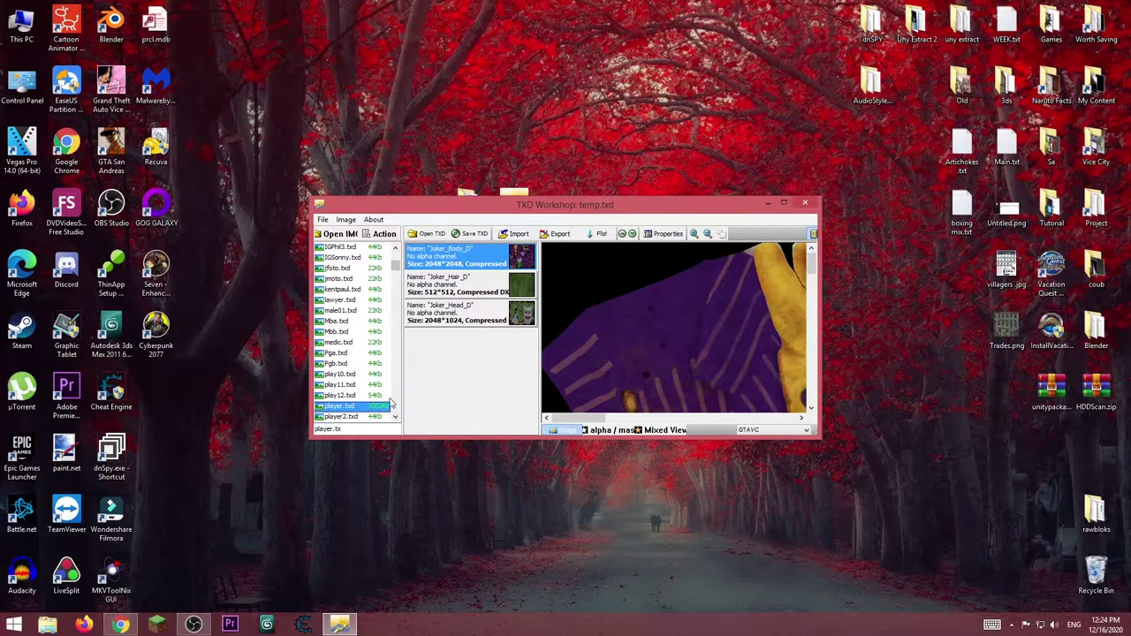
- Close TXD Workshop and open C:\Program Files (x86) in File Explorer via This PC
click(805, 203)
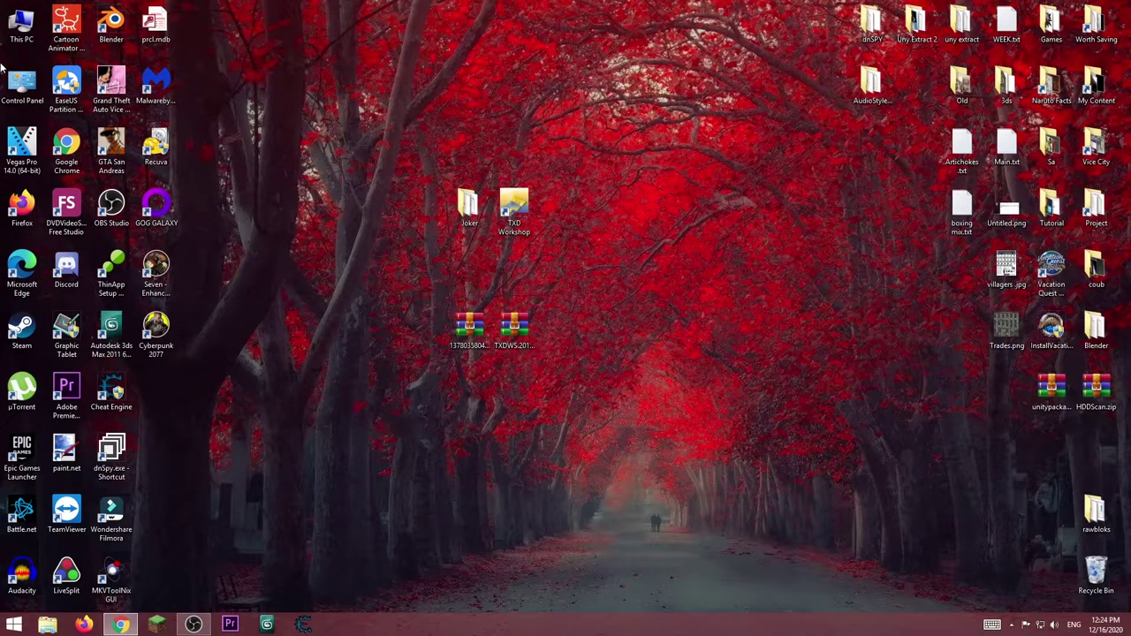
click(24, 27)
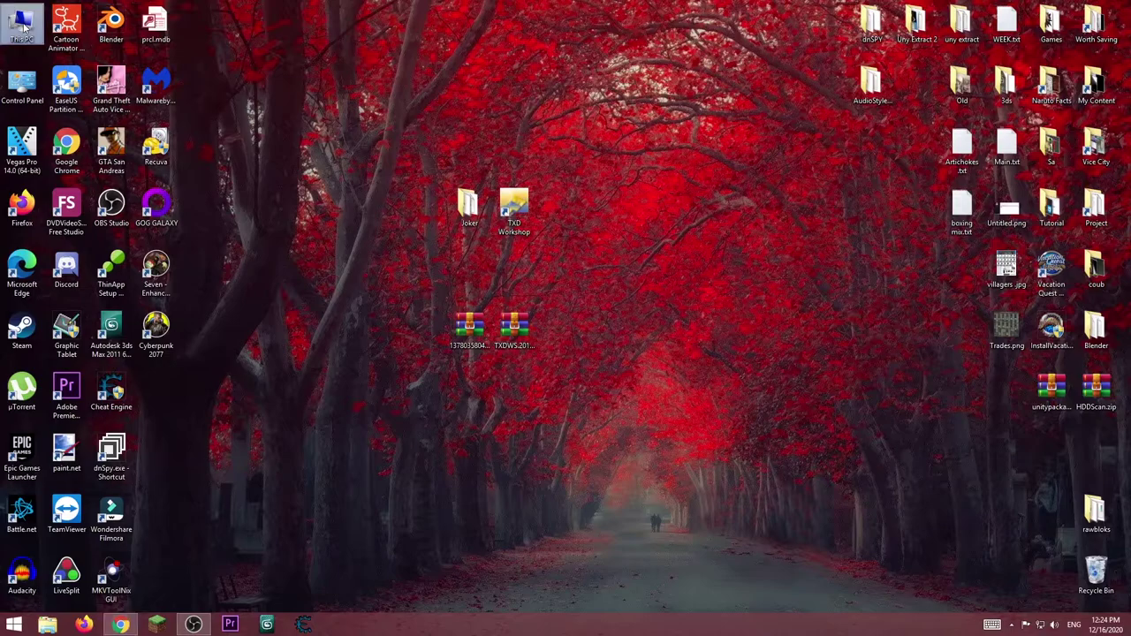
double_click(24, 27)
double_click(376, 353)
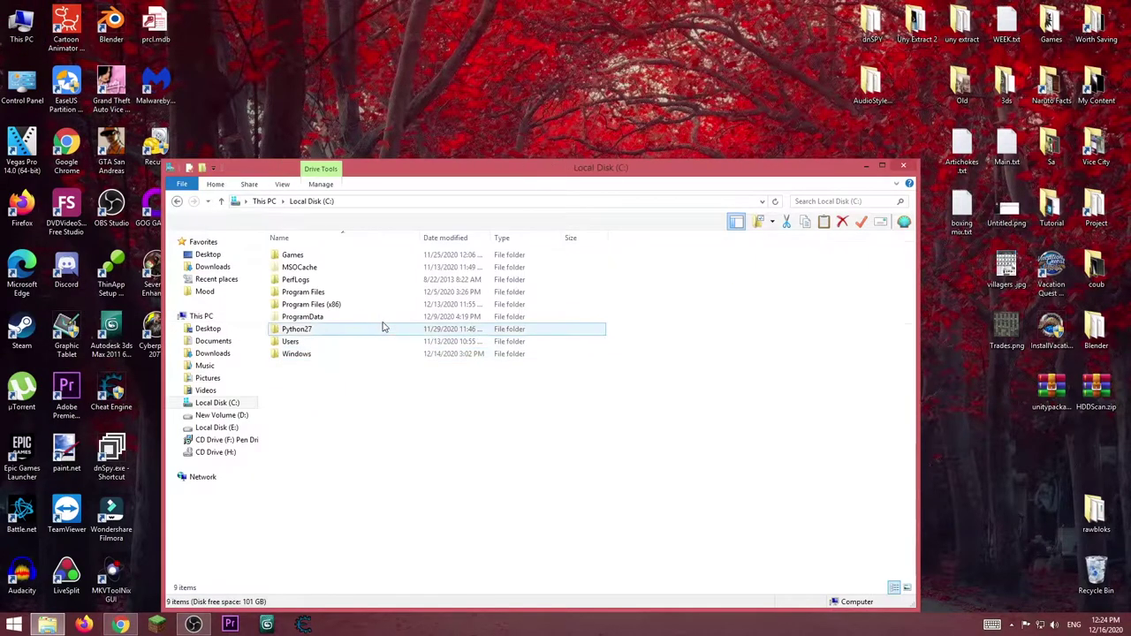
double_click(338, 307)
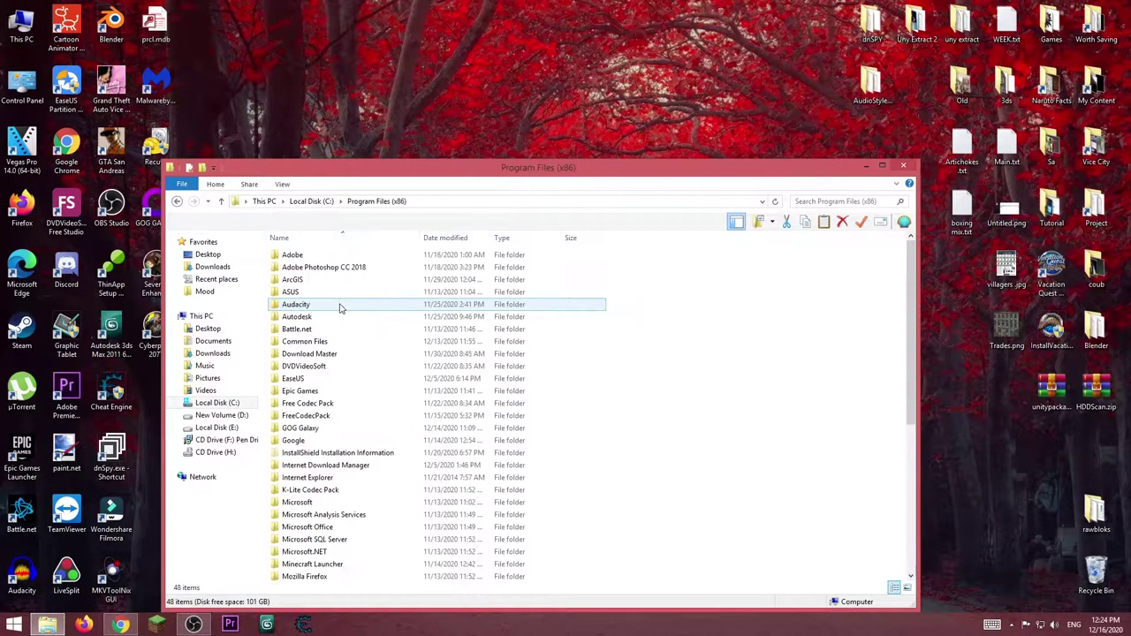
click(328, 267)
key(s)
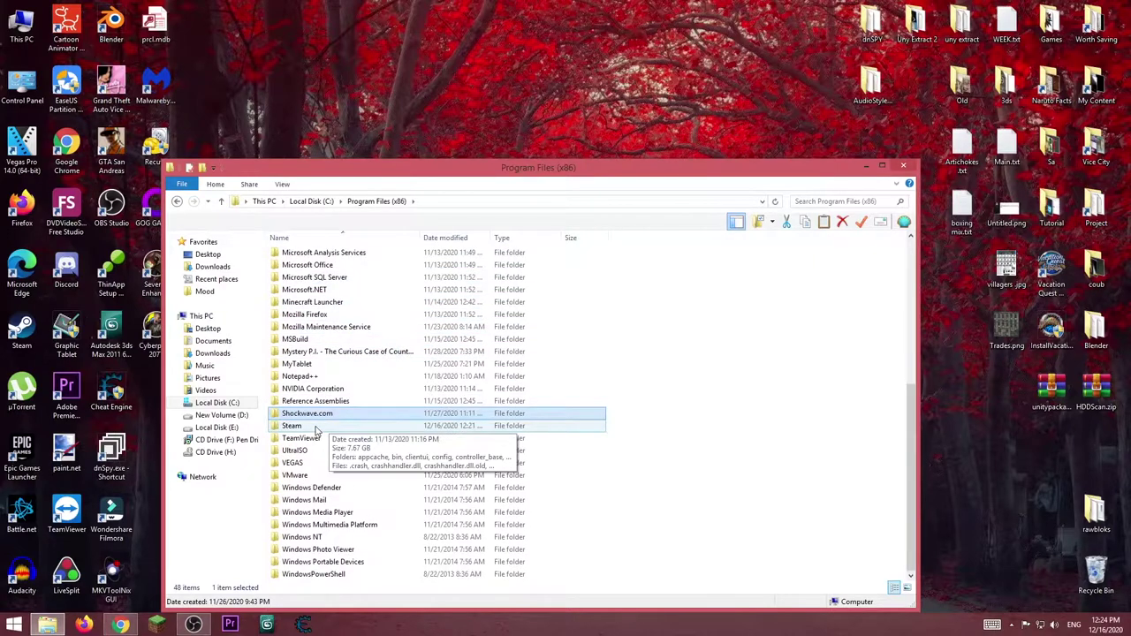
- Browse Steam > steamapps > common > Grand Theft Auto Vice City > models > generic
double_click(328, 426)
double_click(318, 466)
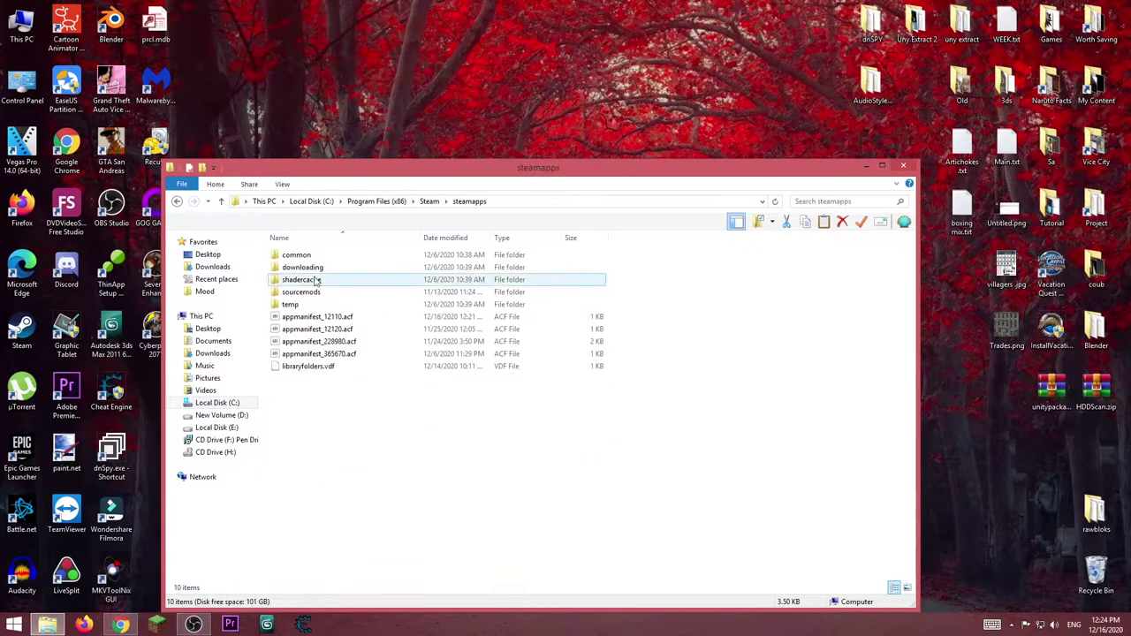
double_click(299, 255)
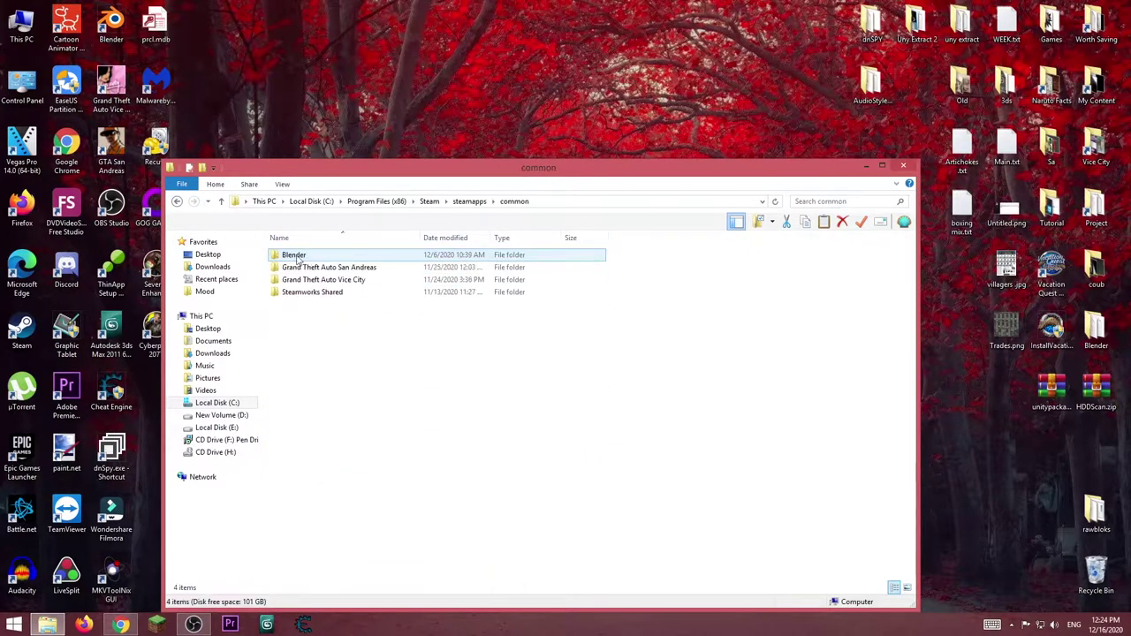
double_click(358, 280)
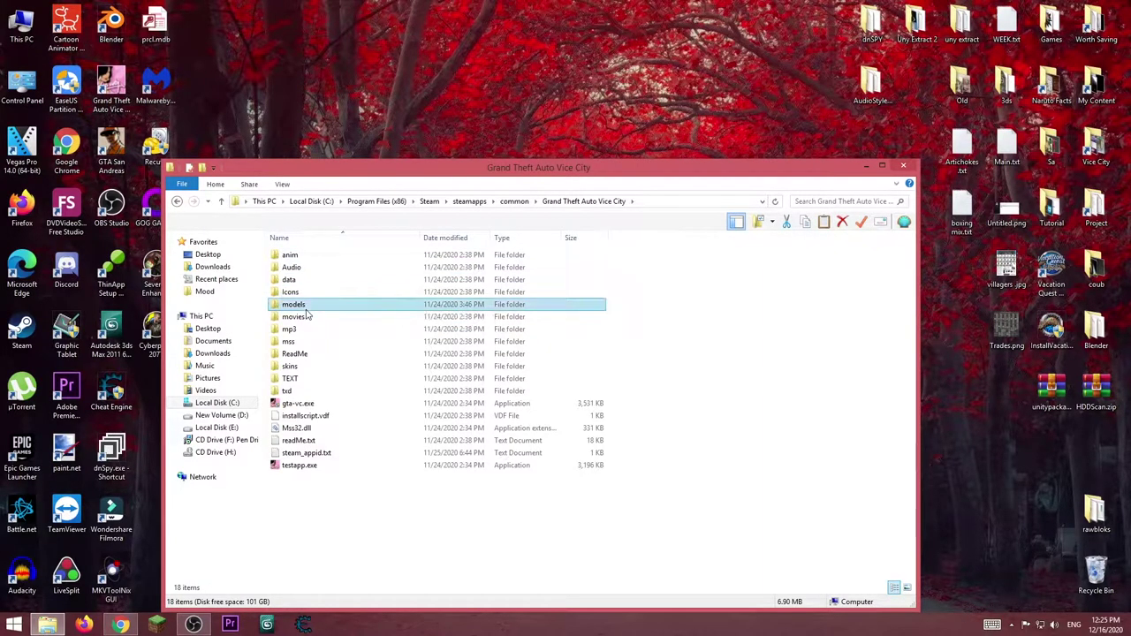
double_click(327, 304)
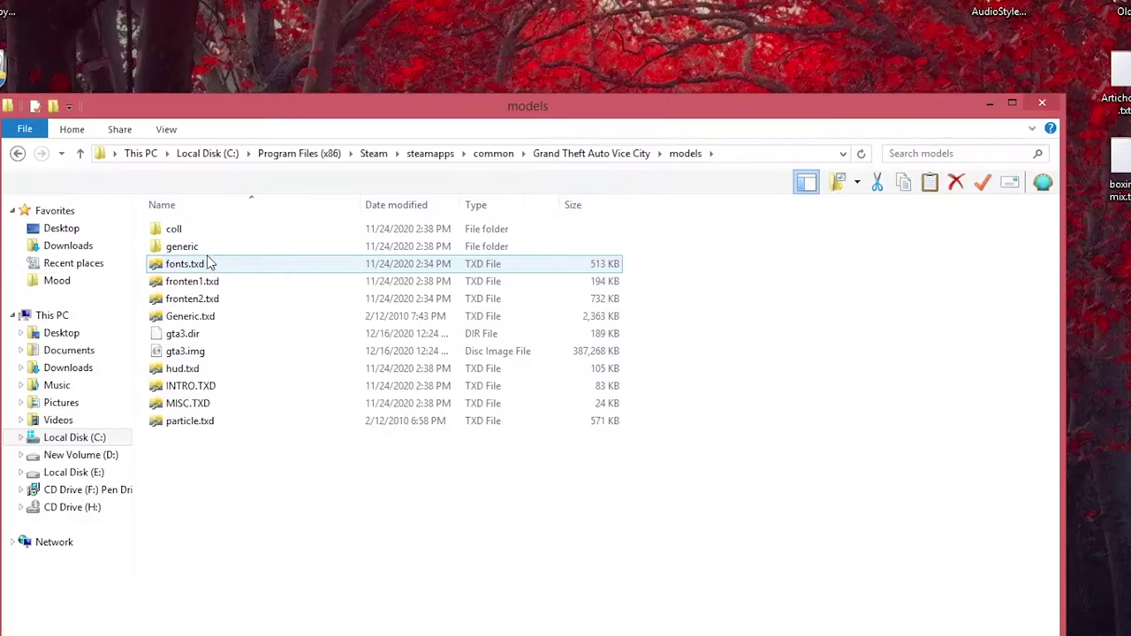
double_click(300, 267)
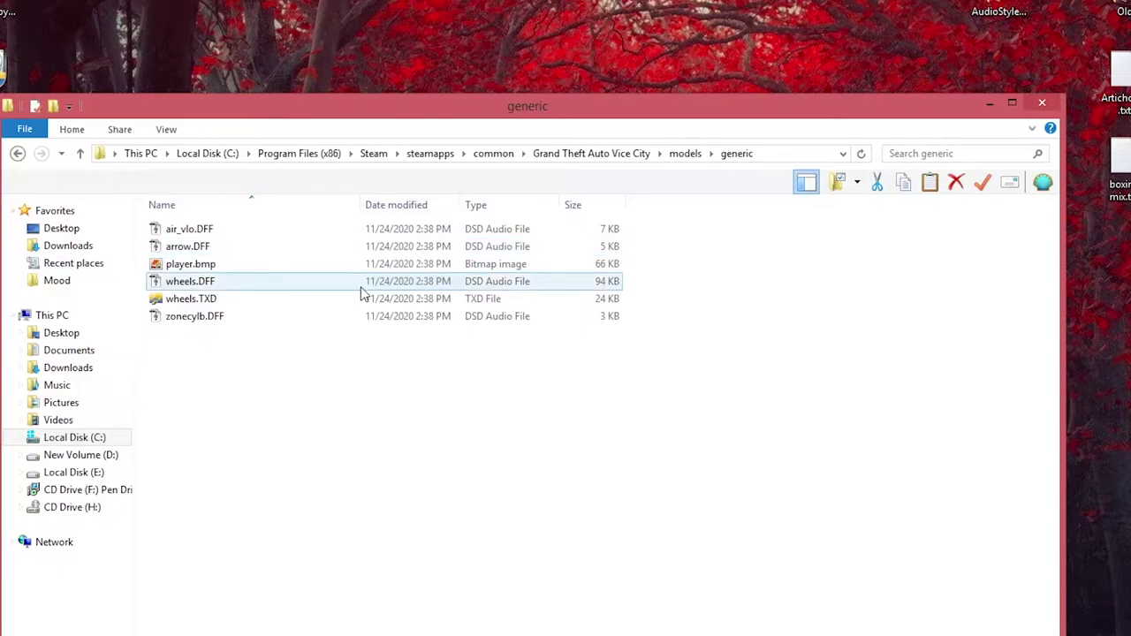
- Show the generic folder as large icons and move player.bmp onto the desktop
drag(544, 116, 590, 31)
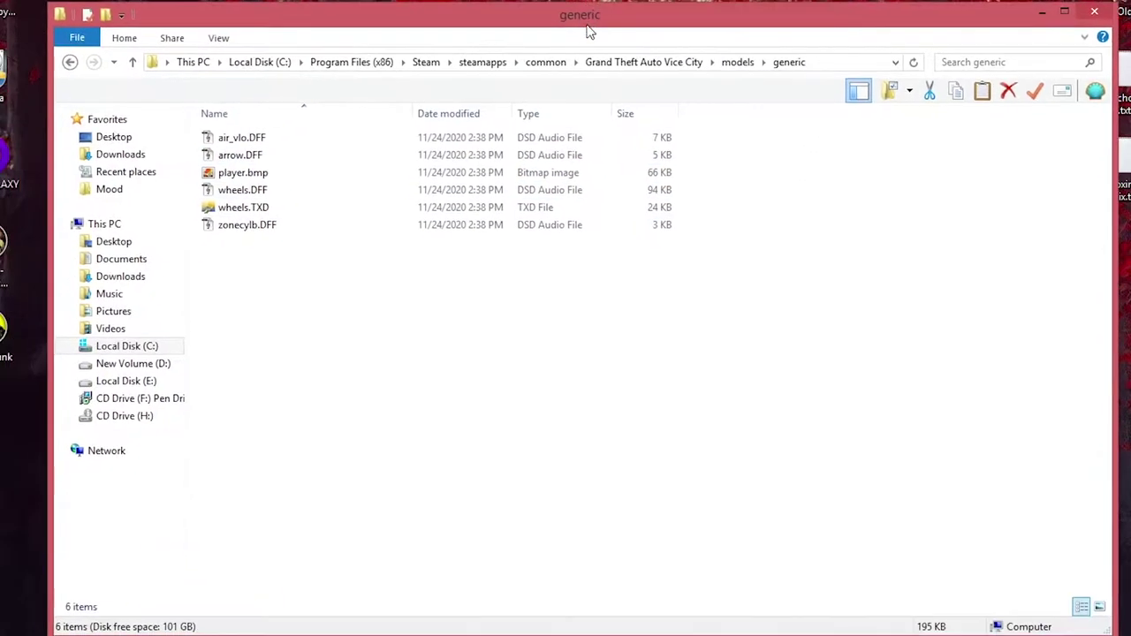
click(1099, 606)
click(424, 168)
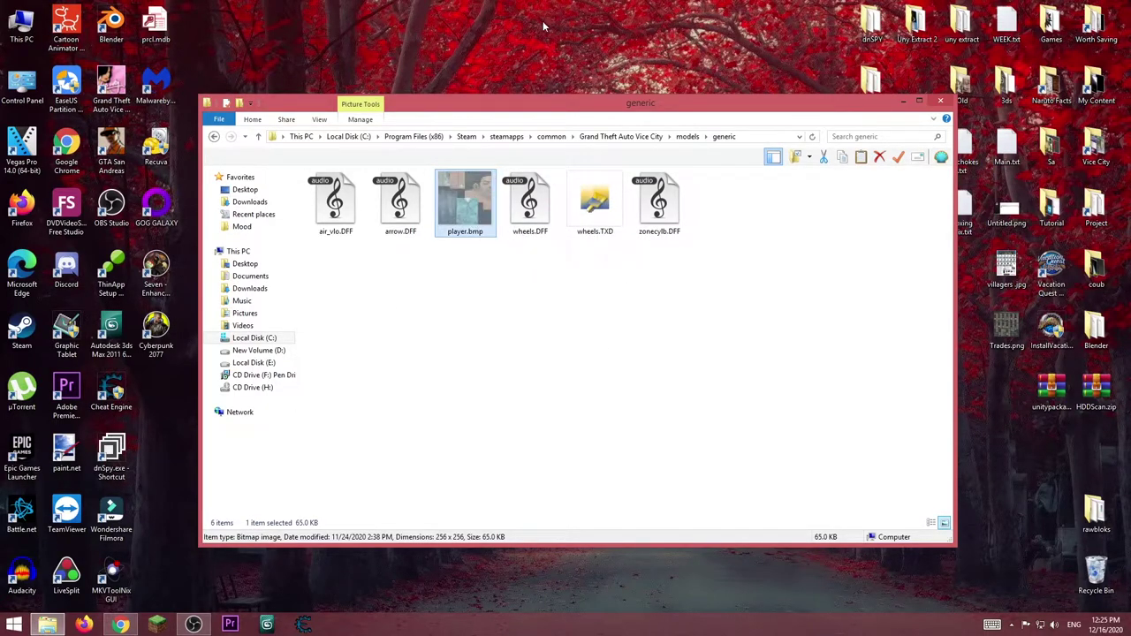
drag(465, 204, 155, 394)
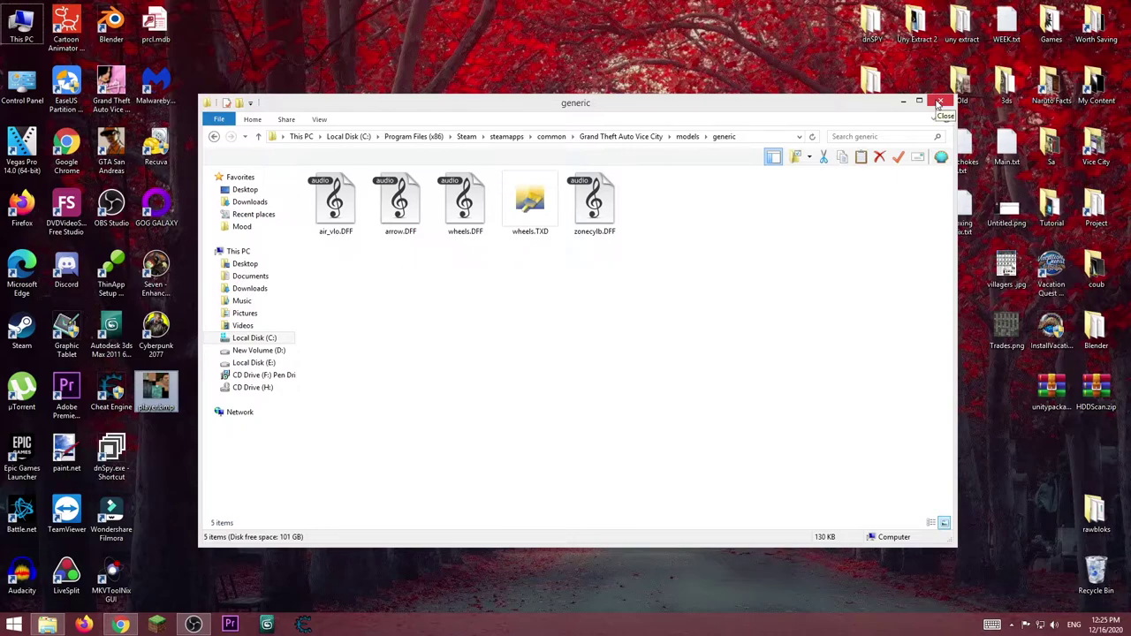
- Close the generic folder, accept the Steam EULA to launch Vice City, and run out of the nightclub
click(939, 105)
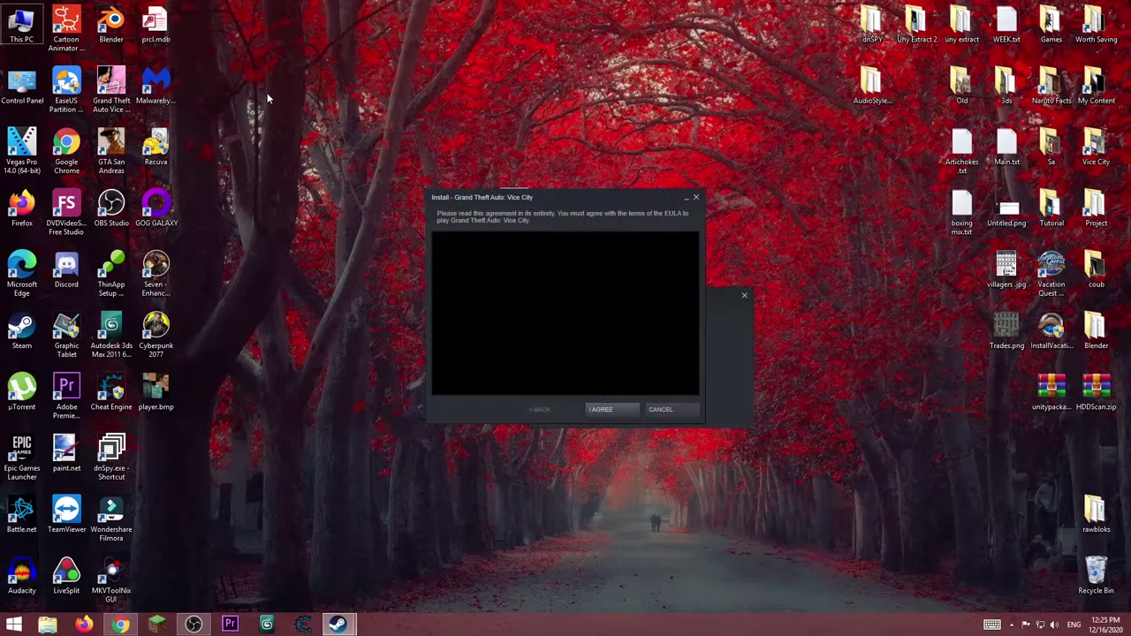
click(618, 410)
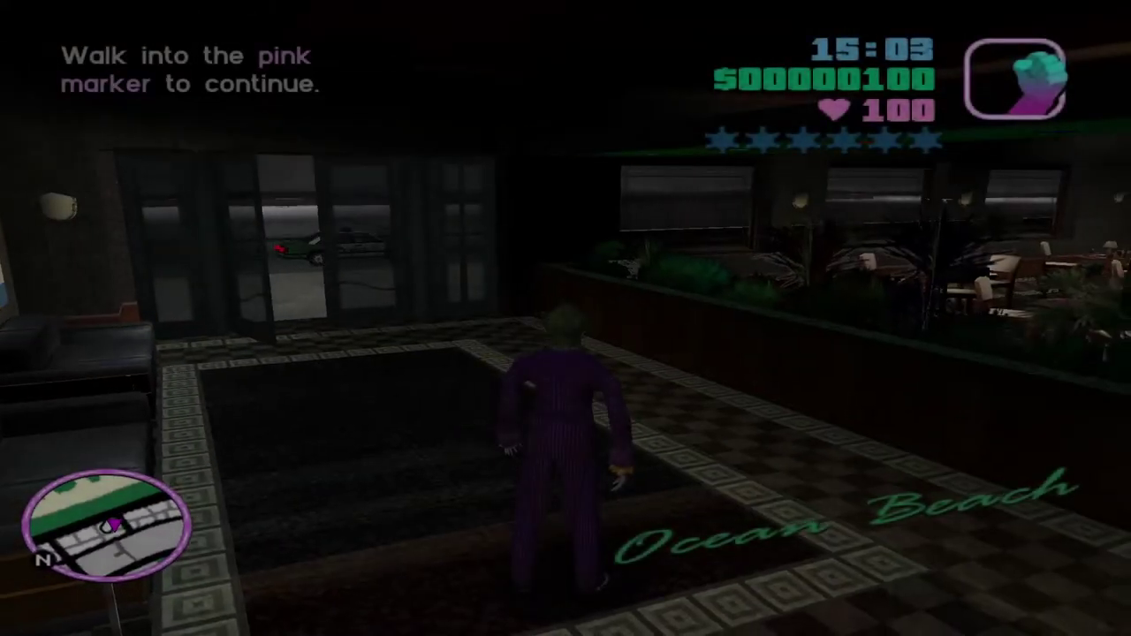
key(w)
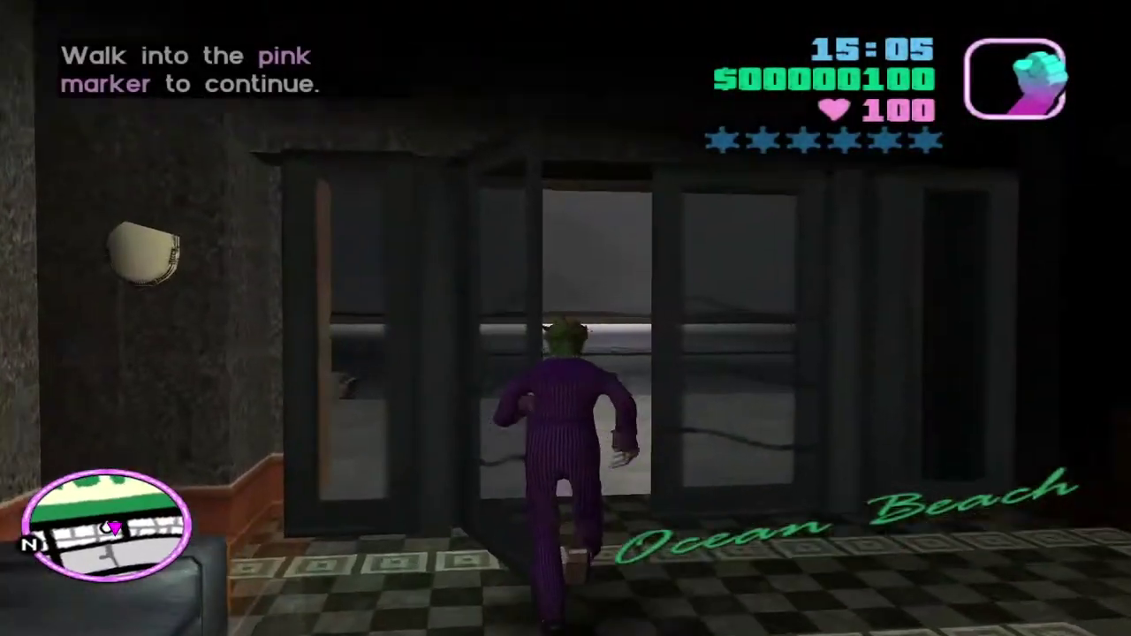
key(w)
- Run the Joker along the street past Ocean View to the parked taxi and open its door
key(a)
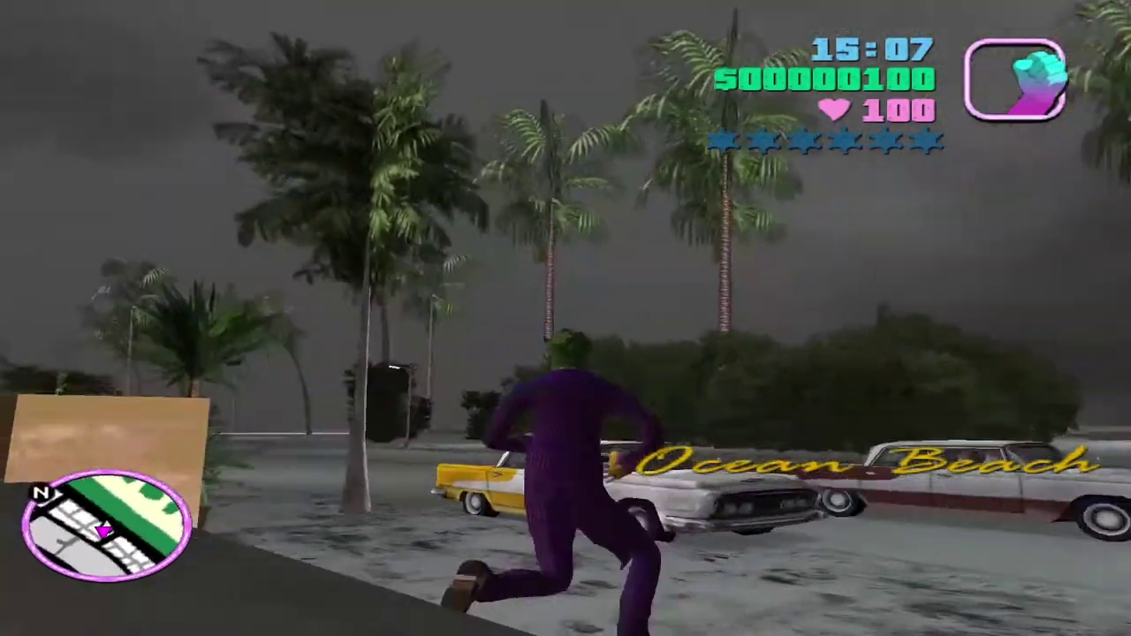
key(w)
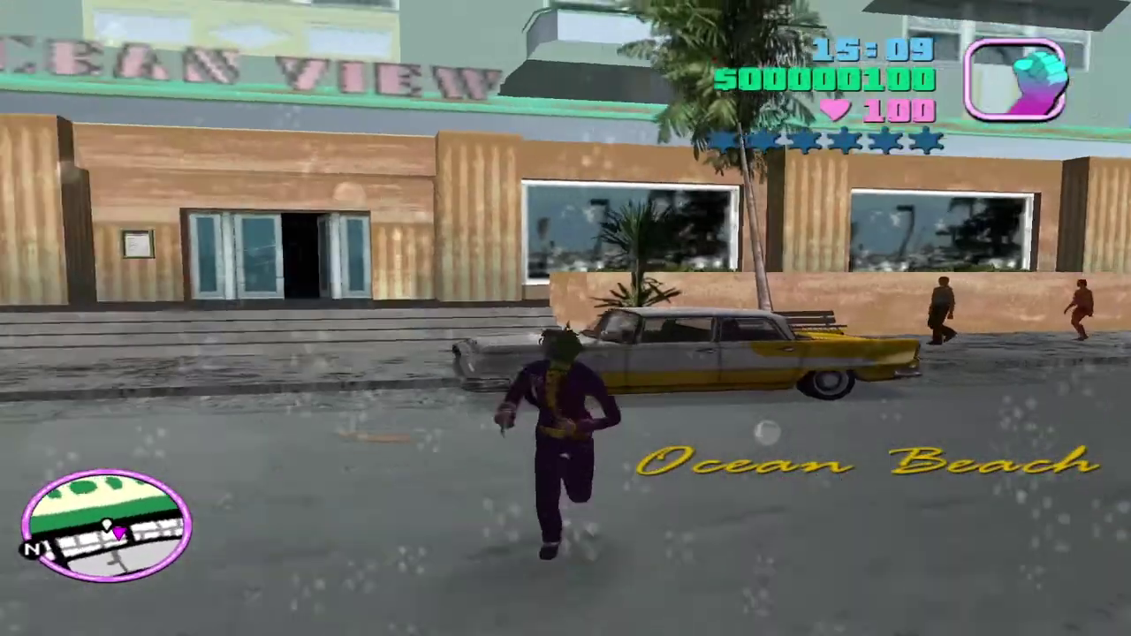
key(w)
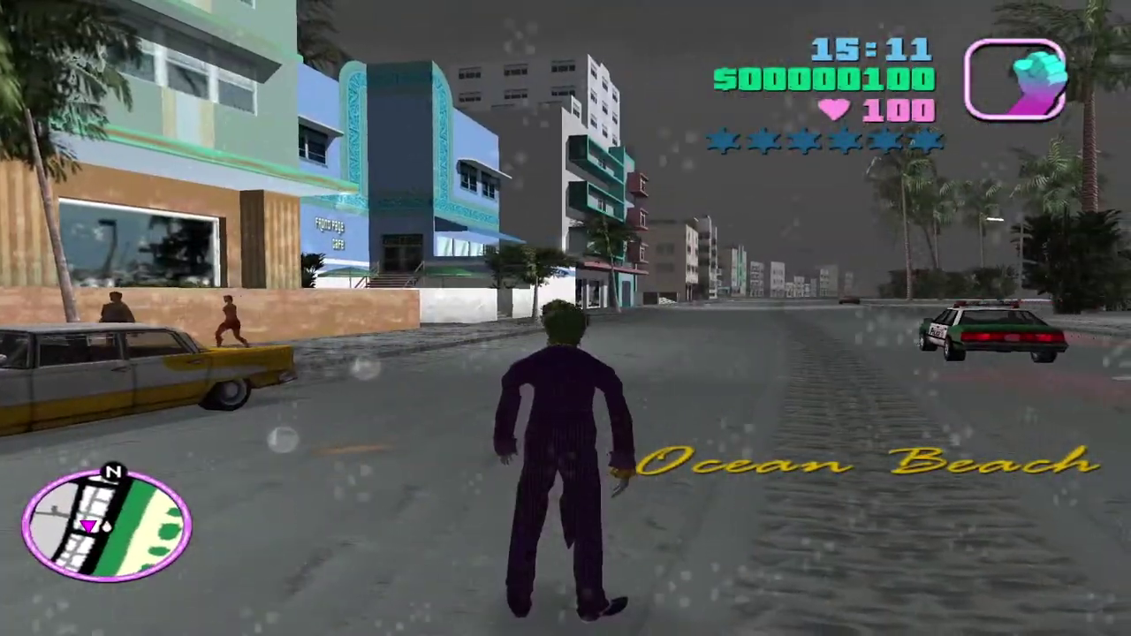
key(w)
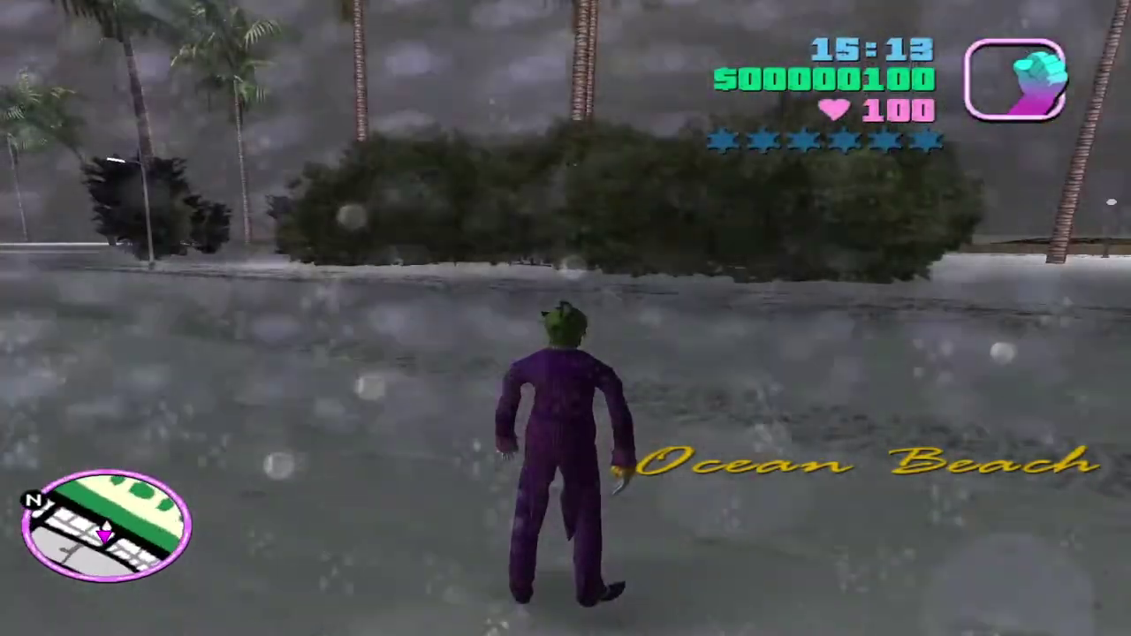
key(f)
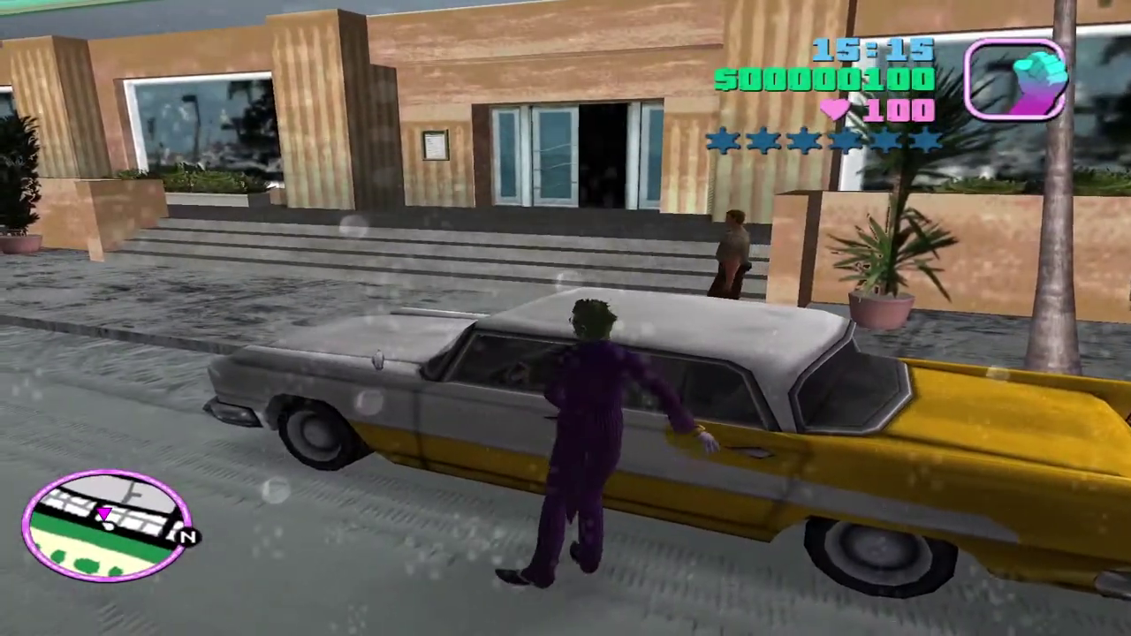
- Drive the taxi down the Ocean Beach street, steering left, then leave the game for the desktop
key(w)
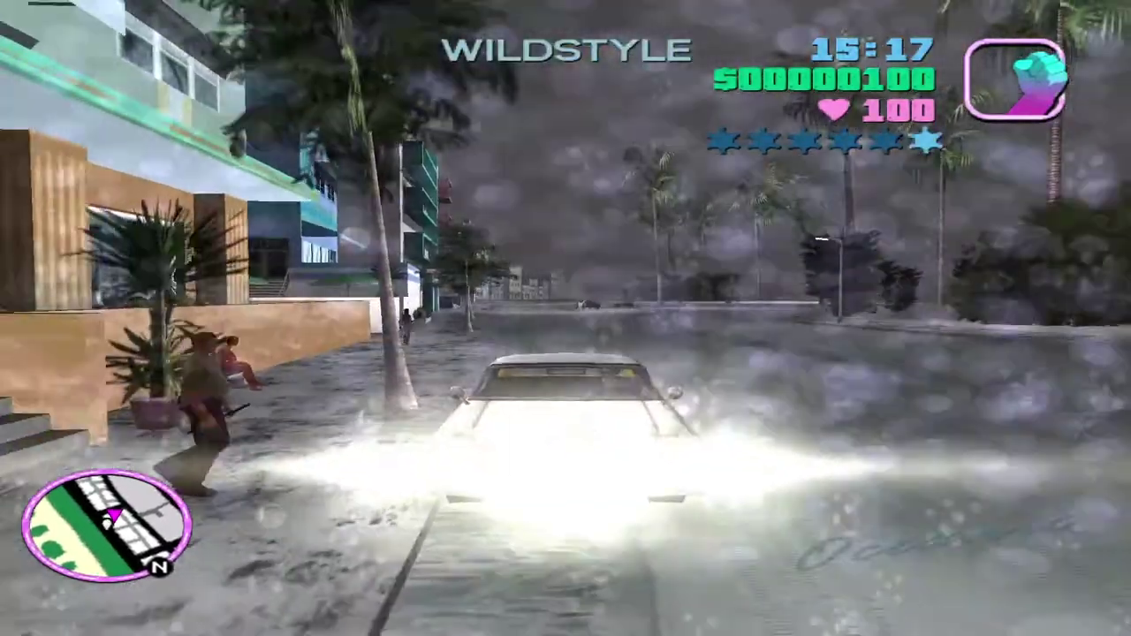
key(w)
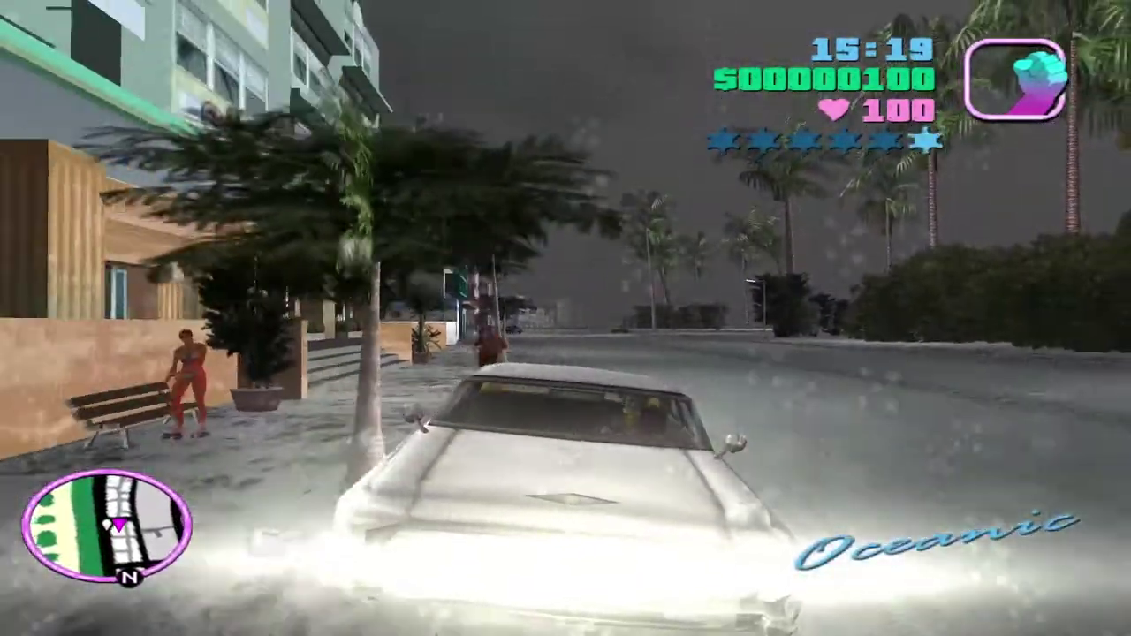
key(a)
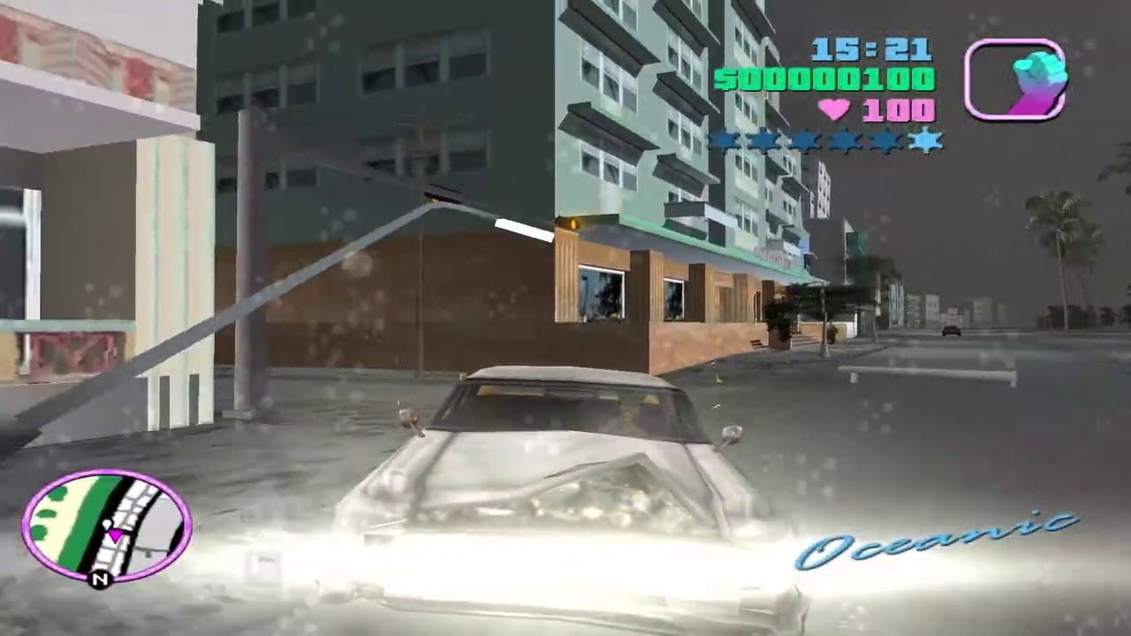
key(a)
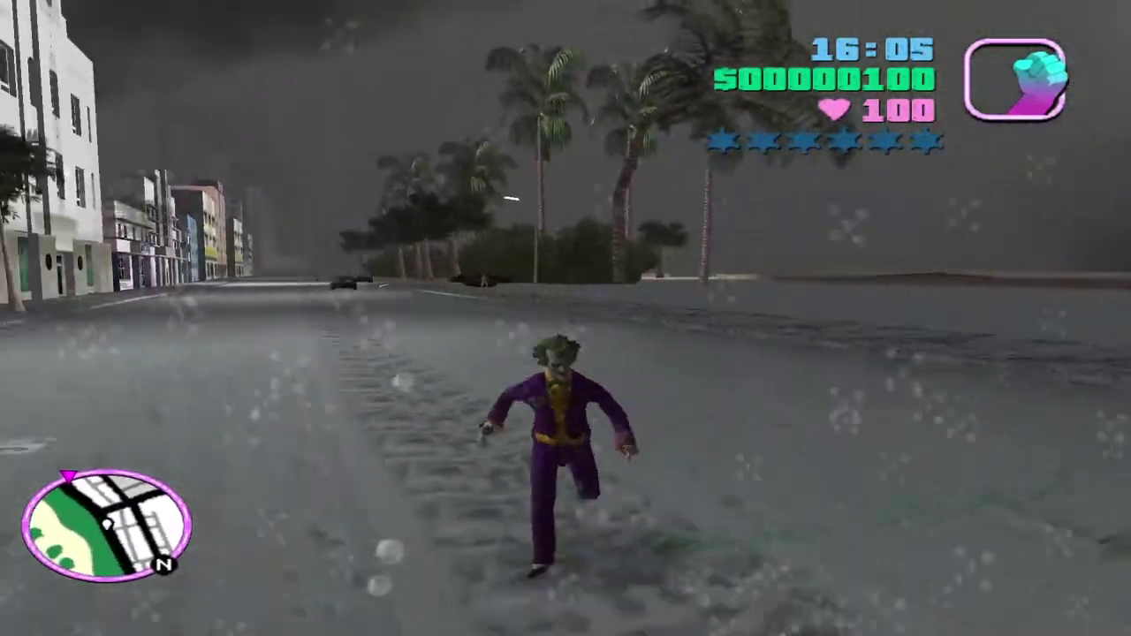
key(alt+Tab)
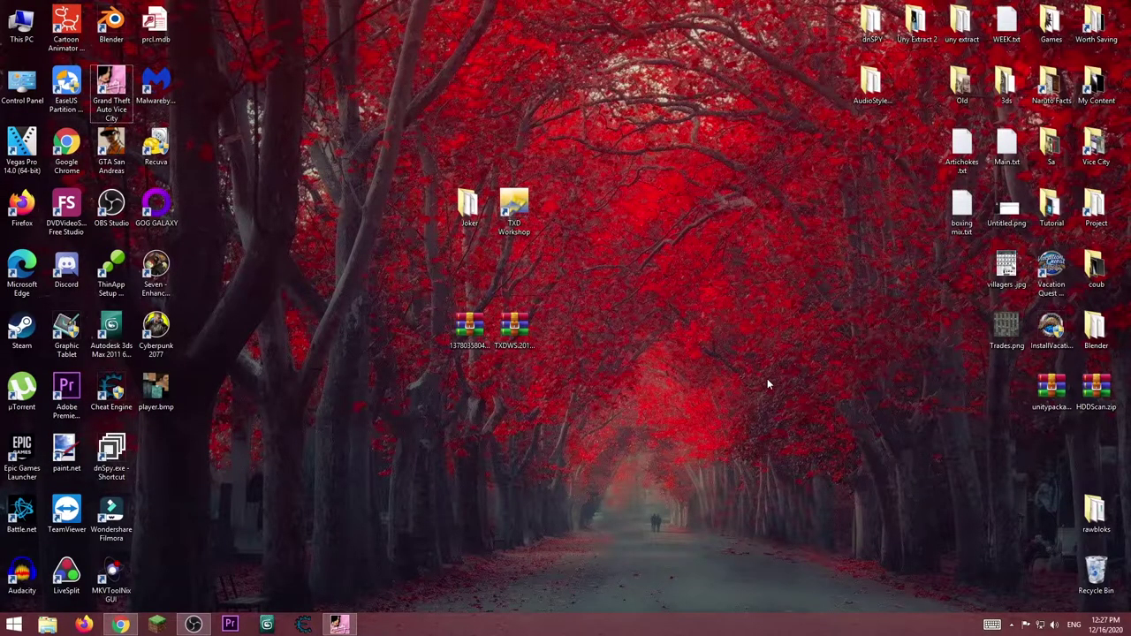